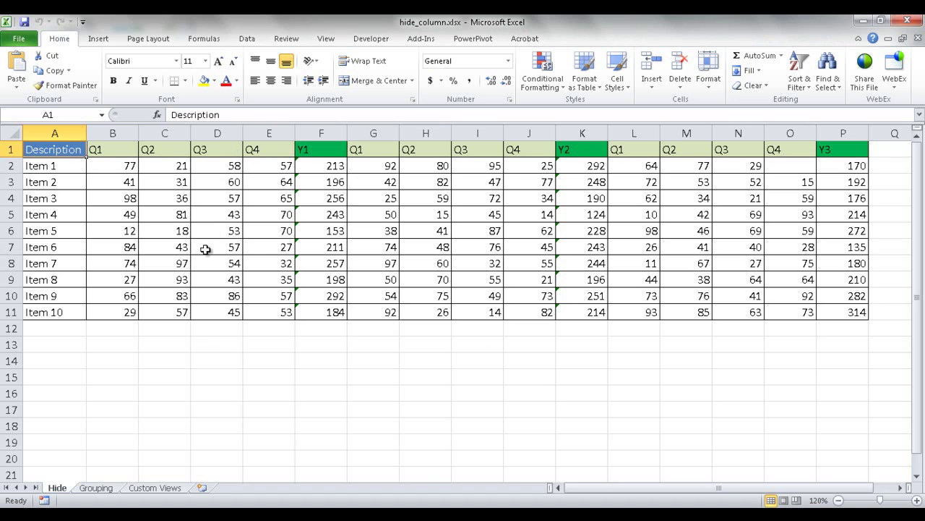
Point out the Q1–Q4 quarter headings in B1:E1 and the Y1 total column F
left_click(111, 147)
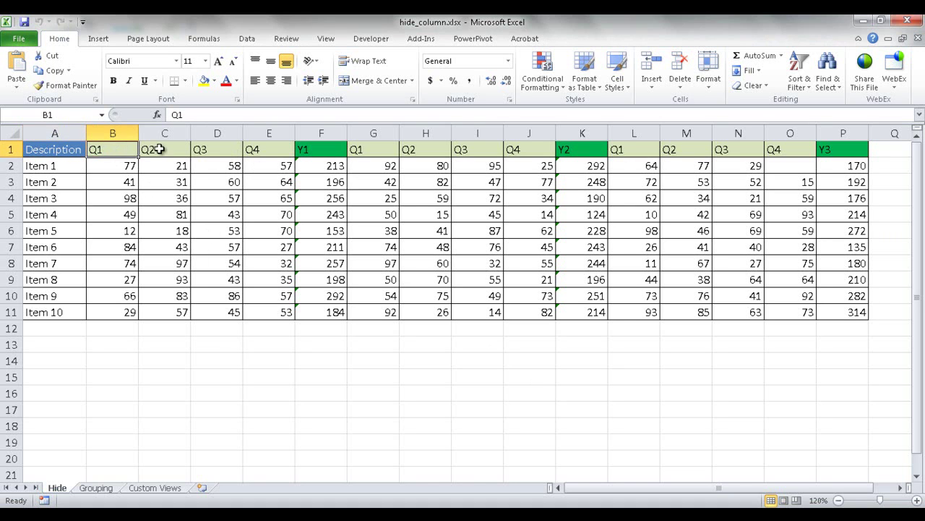
left_click(162, 149)
left_click(207, 150)
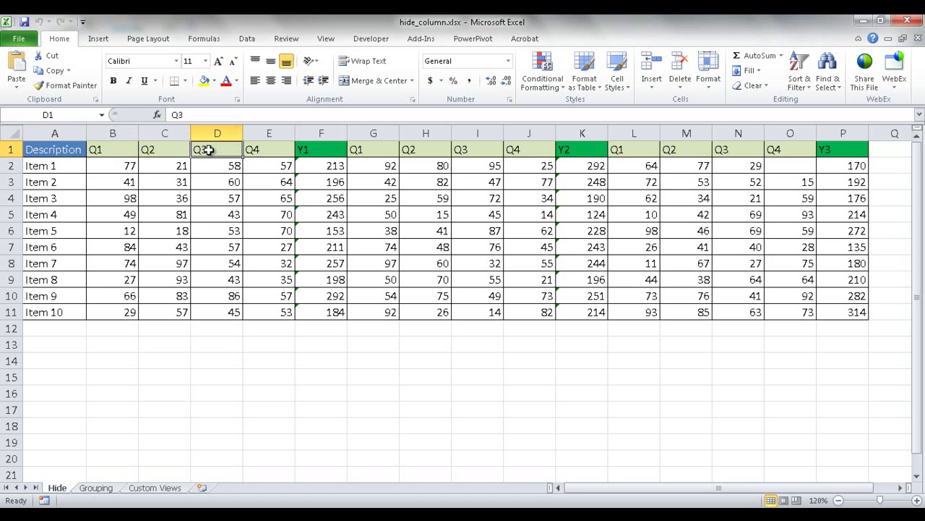
left_click(261, 152)
left_click(110, 150)
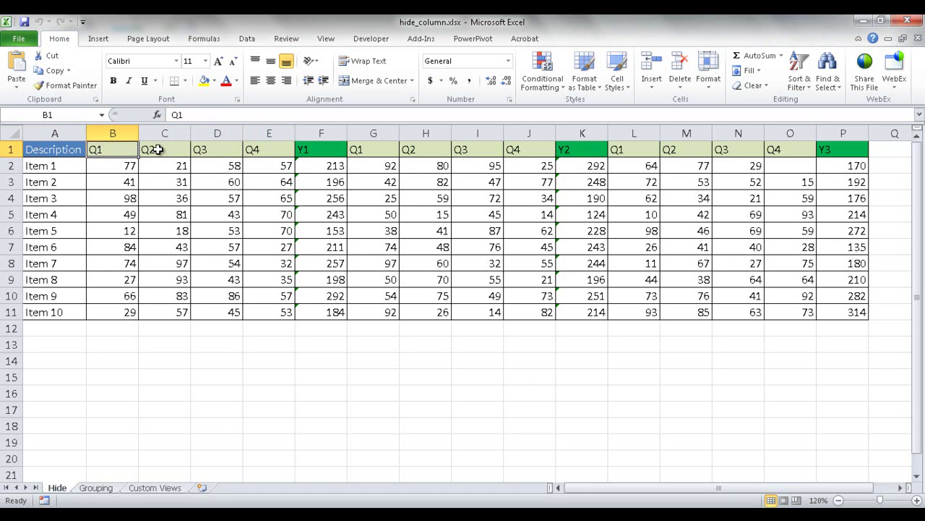
left_click(158, 150)
left_click(215, 152)
left_click(260, 150)
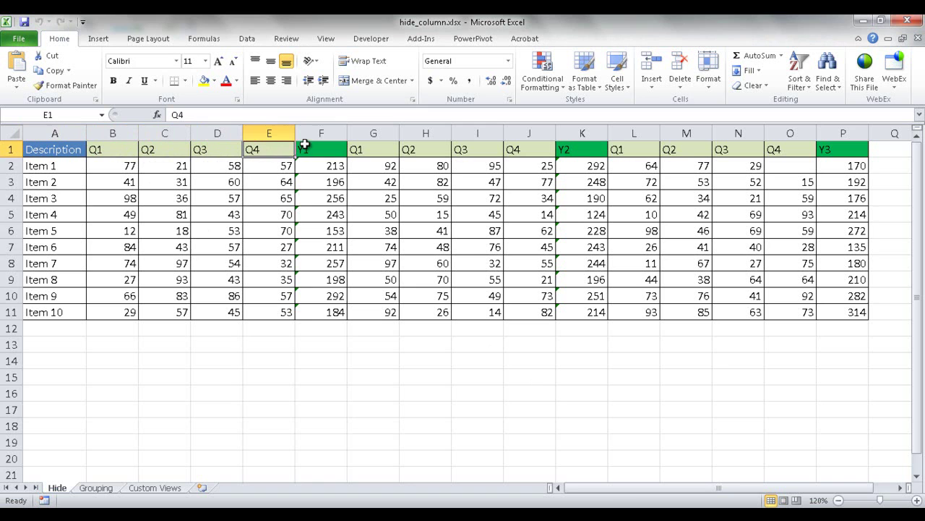
left_click(321, 131)
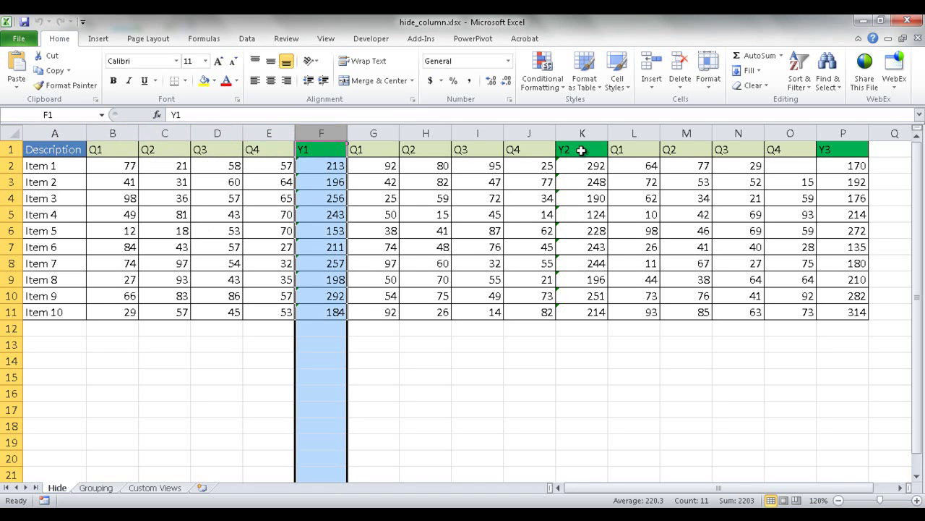
Point out the Y2 and Y3 totals and mark quarter headings G1:J1 and L1:O1
left_click(582, 149)
left_click(835, 148)
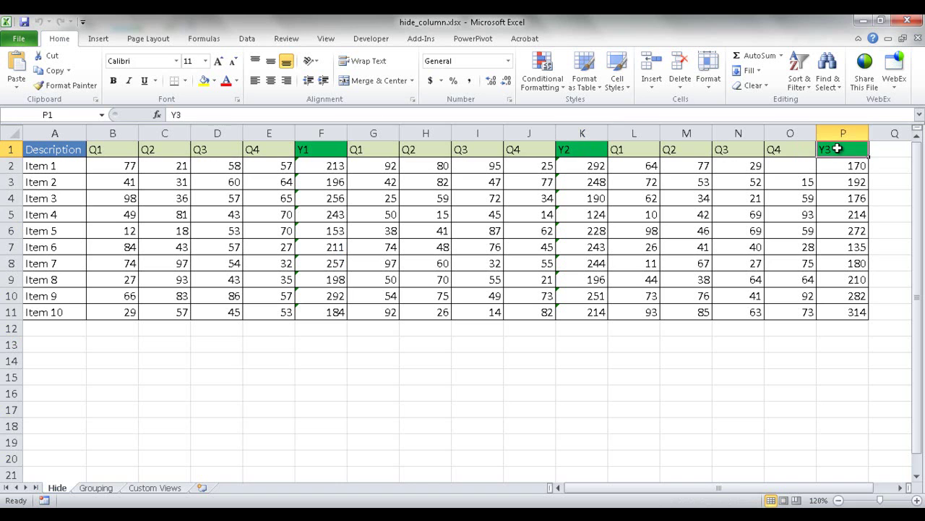
left_click_drag(358, 149, 518, 147)
left_click_drag(618, 148, 786, 151)
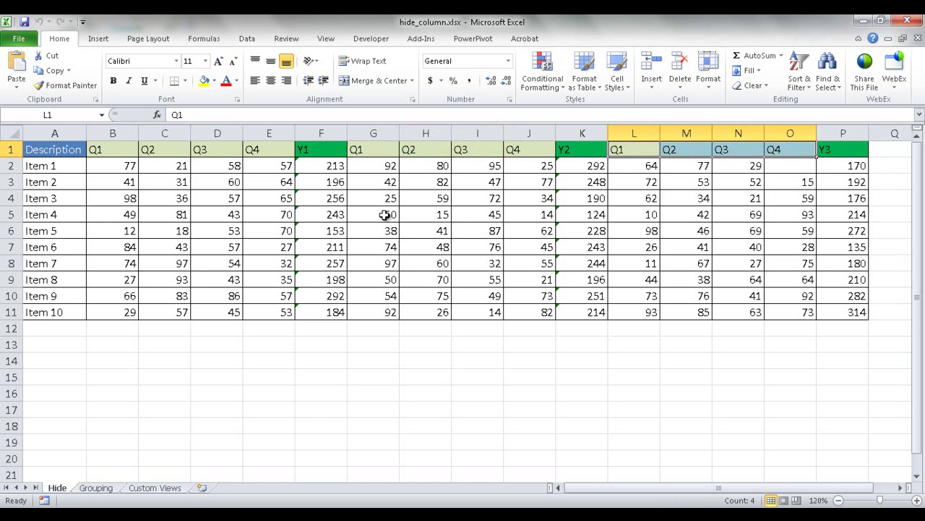
Hide the first year's quarter columns B to E
left_click(115, 133)
left_click_drag(115, 133, 262, 132)
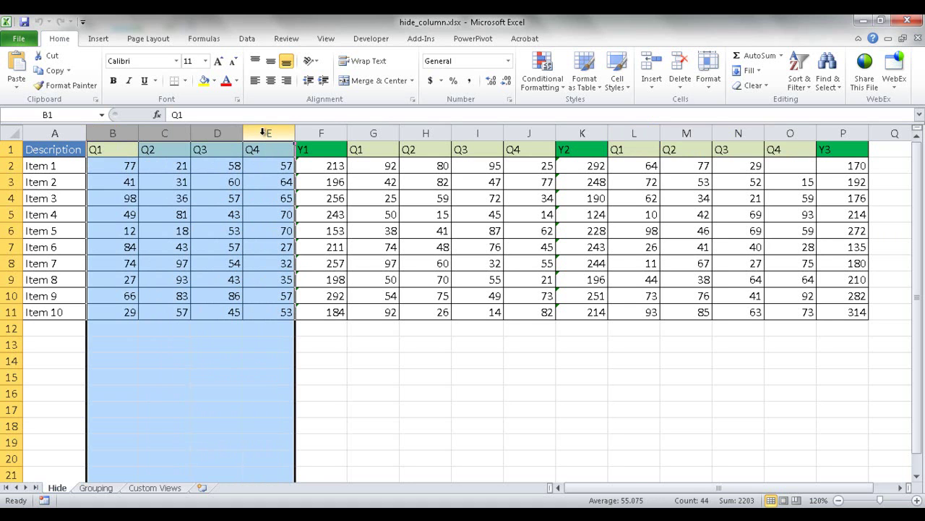
right_click(263, 132)
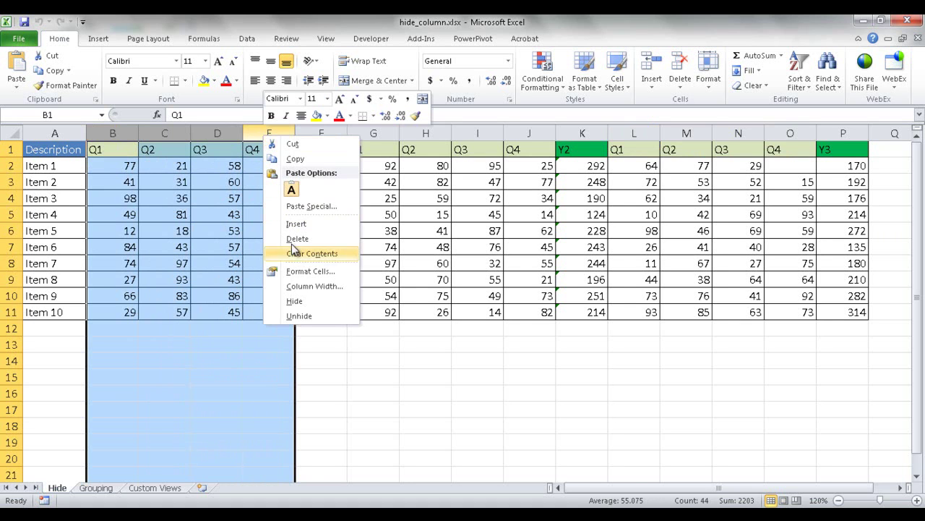
left_click(302, 299)
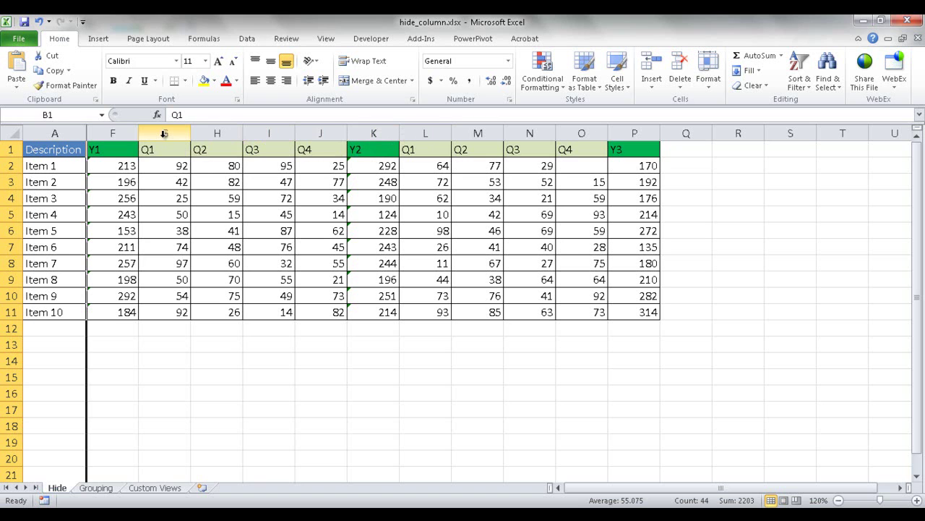
Hide the second and third years' quarter columns G:J and L:O together
left_click_drag(163, 134, 301, 129)
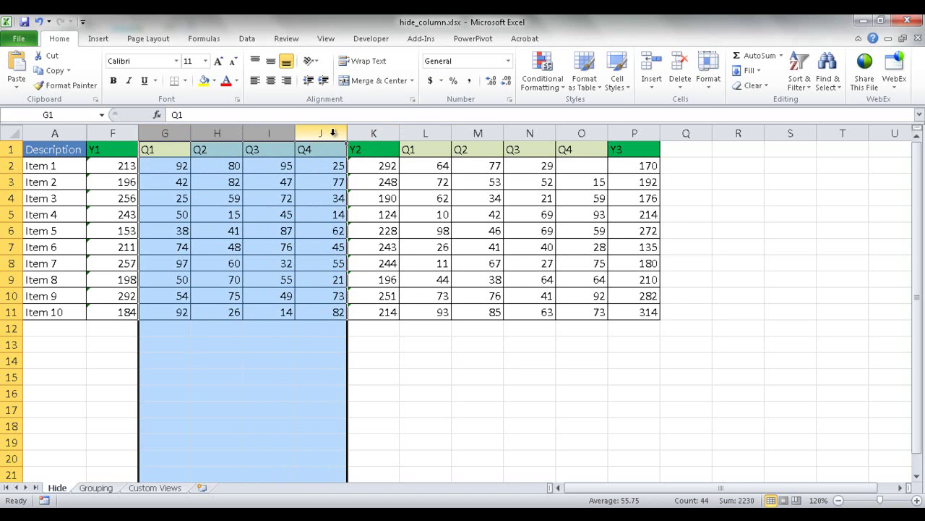
left_click(423, 131, "ctrl")
left_click_drag(424, 131, 573, 135)
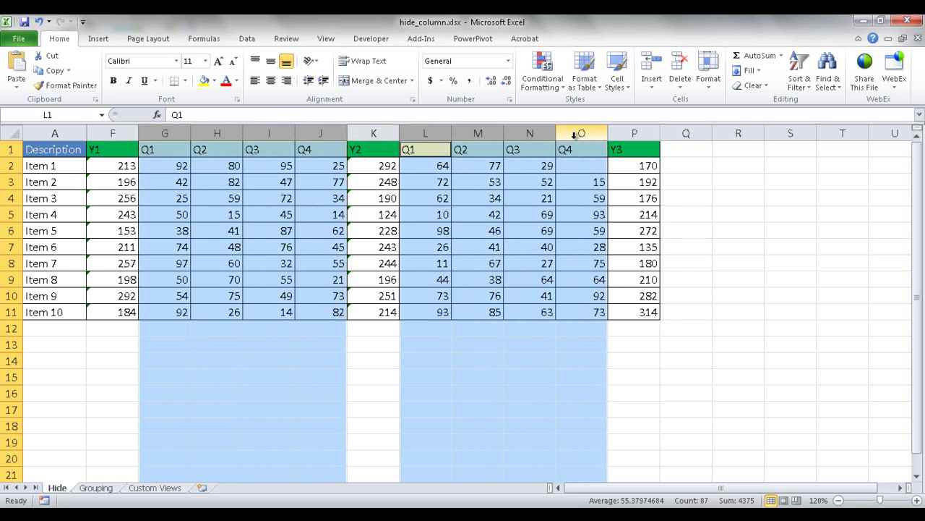
right_click(573, 135)
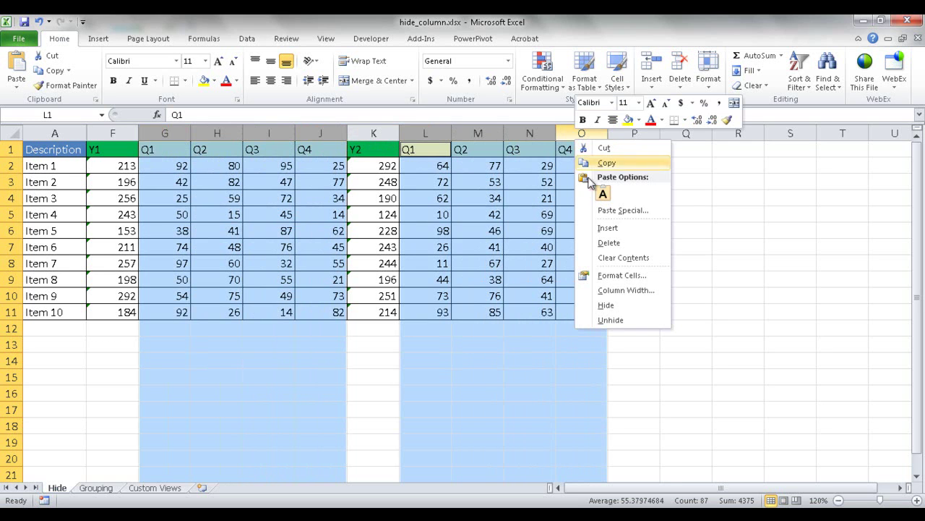
left_click(619, 306)
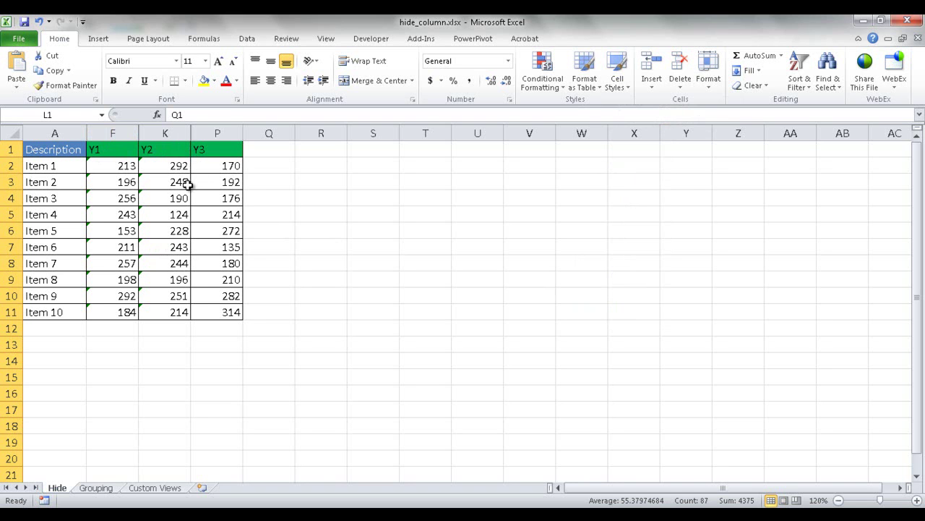
left_click(107, 488)
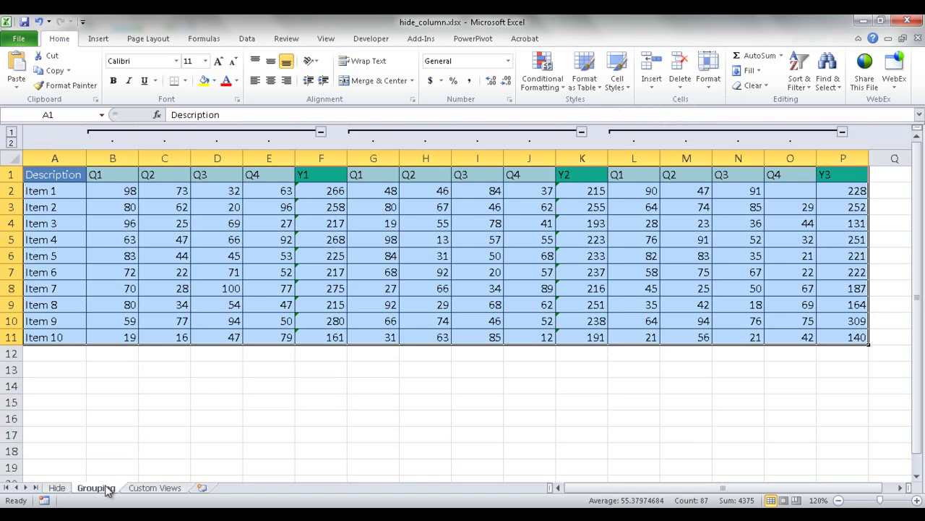
left_click(283, 441)
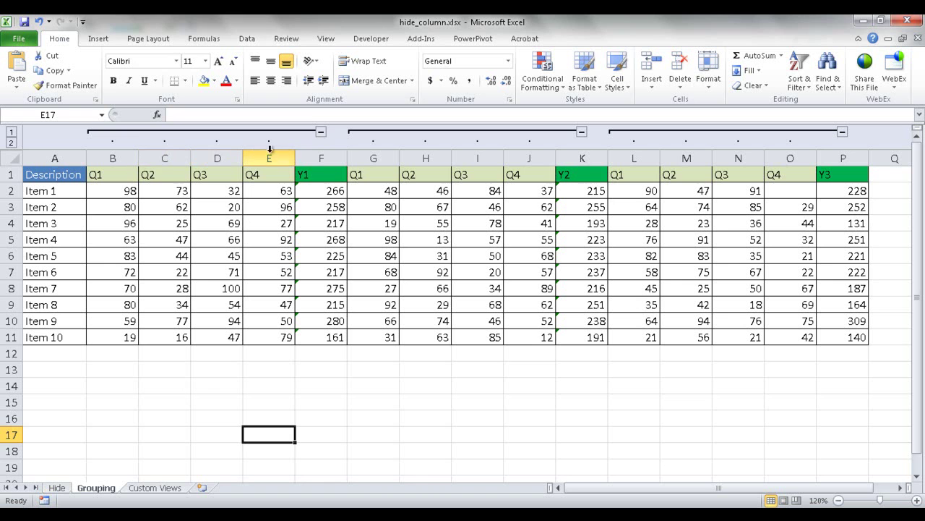
left_click(320, 132)
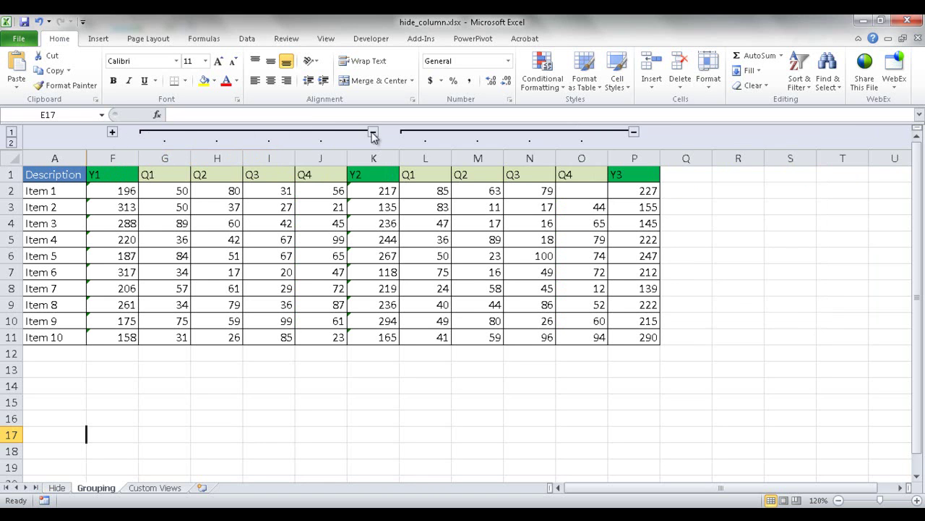
left_click(374, 132)
left_click(425, 133)
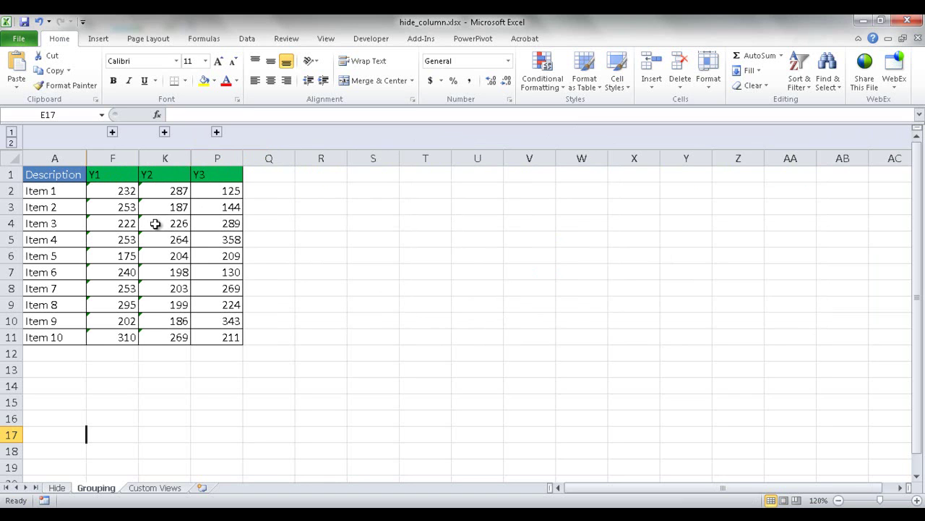
left_click(112, 132)
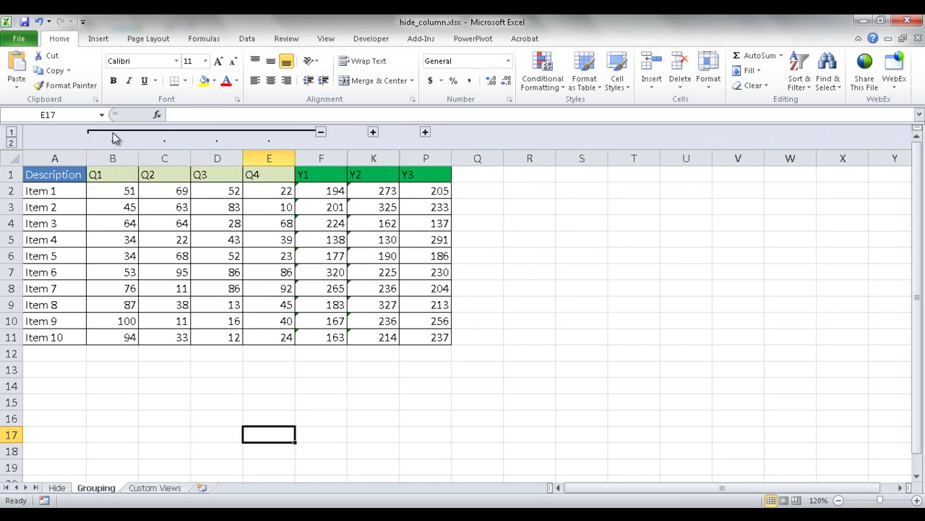
left_click(373, 132)
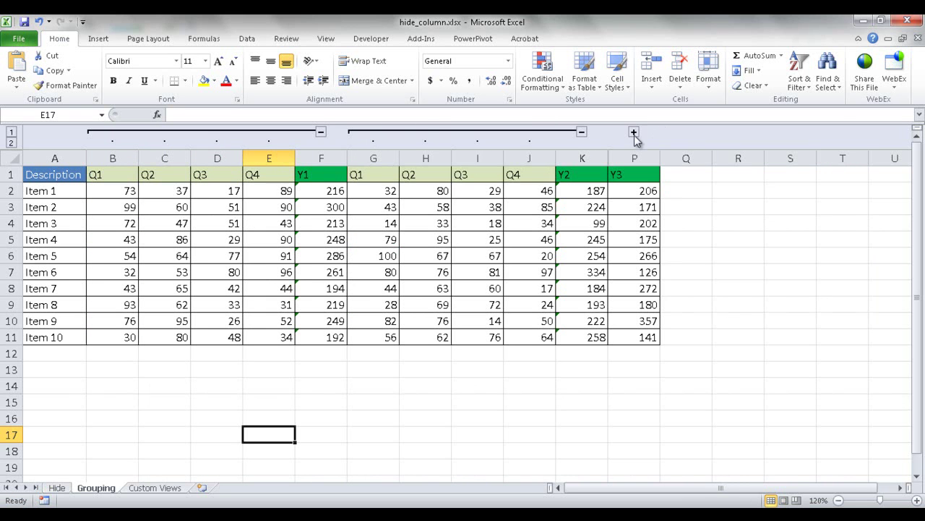
left_click(634, 132)
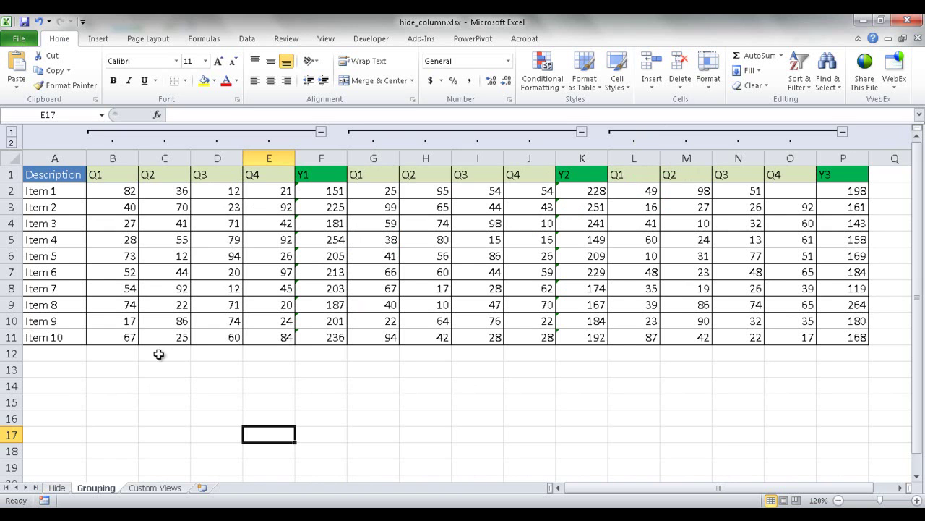
left_click(63, 489)
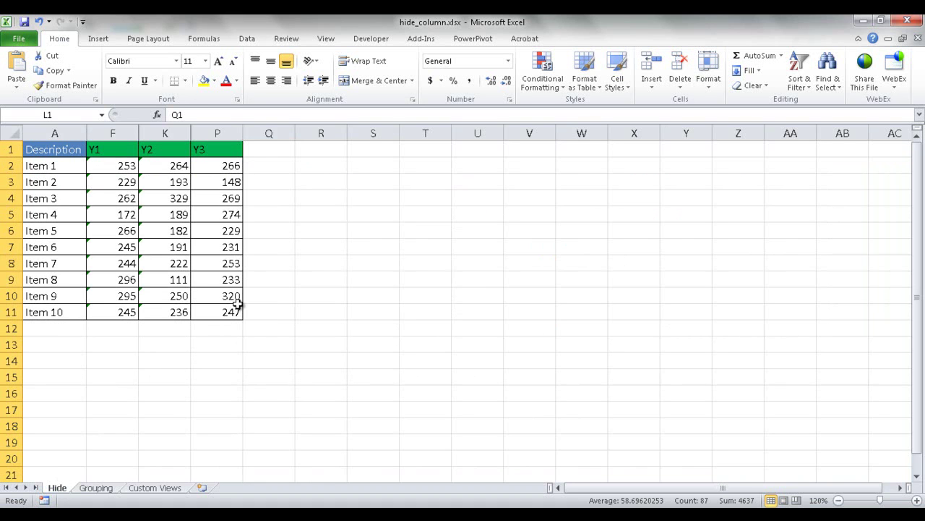
Copy the whole sales table and paste it into a new worksheet, Sheet1
left_click(198, 289)
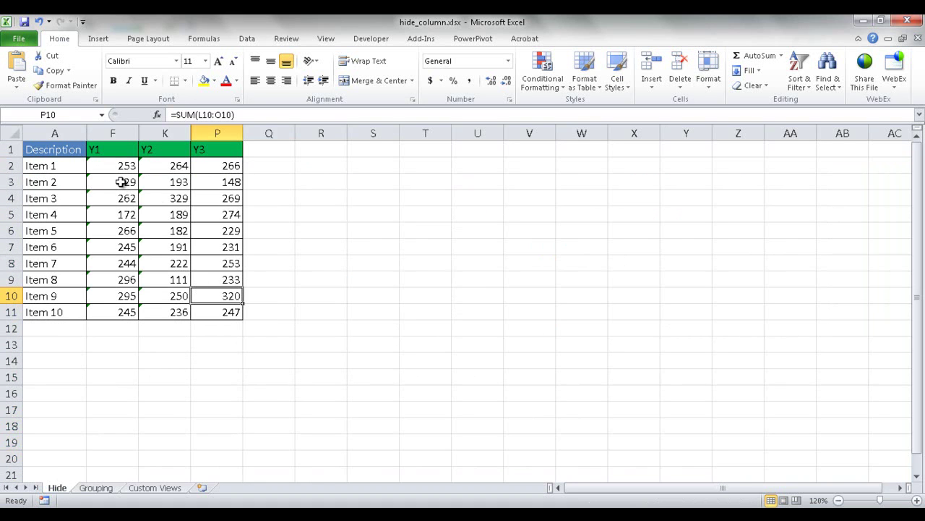
key("ctrl+a")
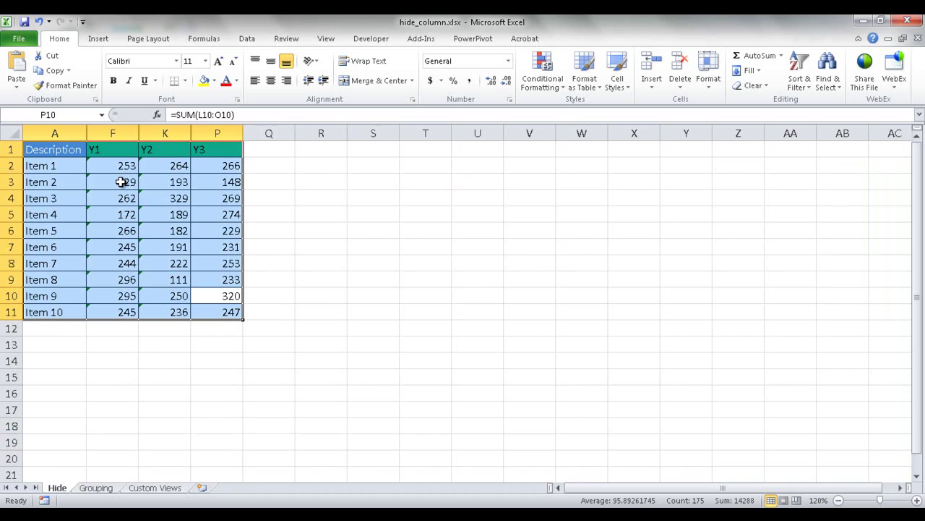
key("ctrl+c")
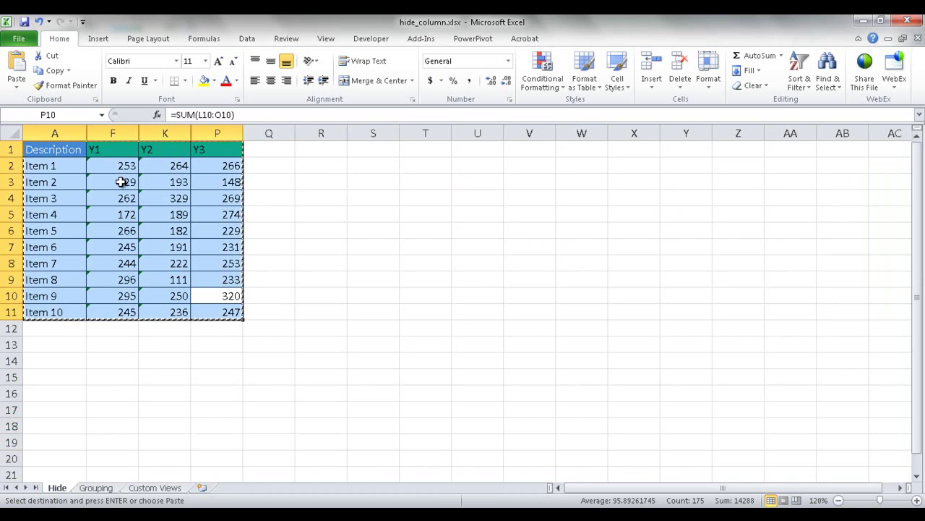
left_click(203, 488)
key("ctrl+v")
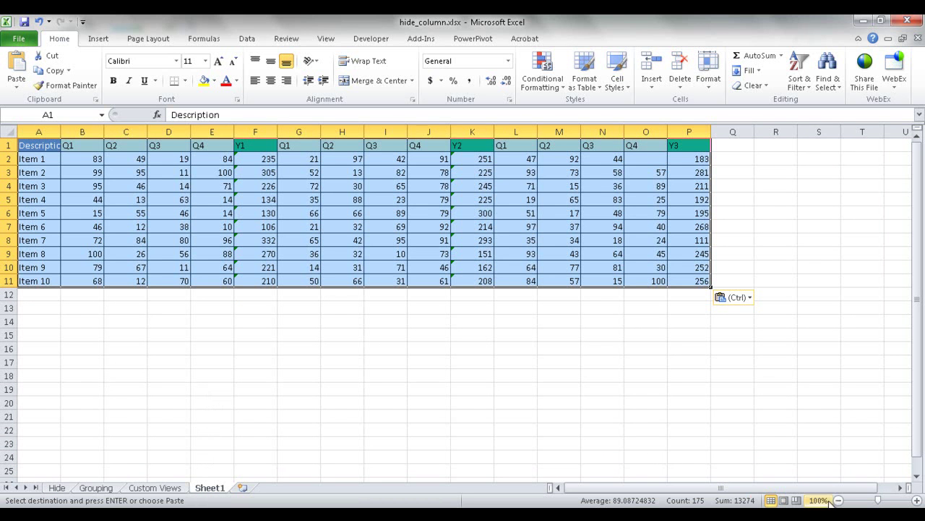
Zoom Sheet1 to 130% and deselect the pasted table
left_click(915, 500)
left_click(916, 500)
left_click(915, 499)
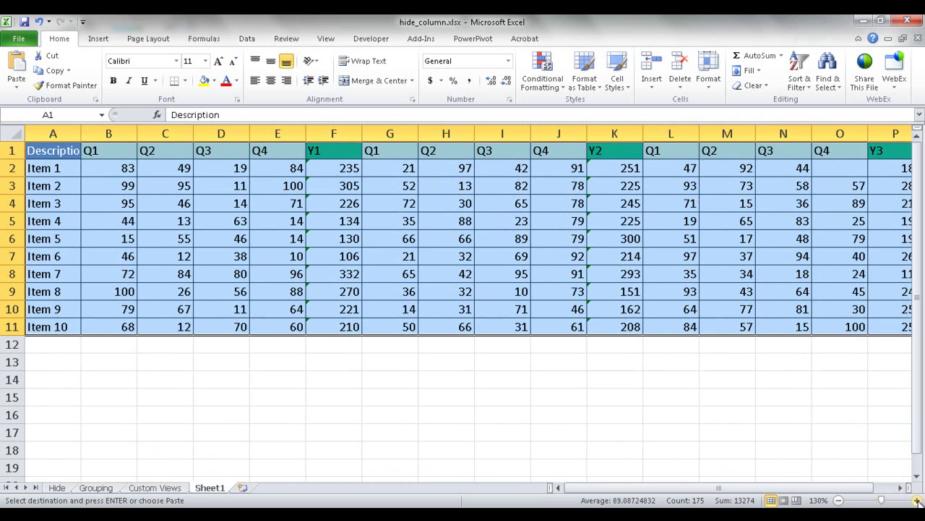
left_click(390, 415)
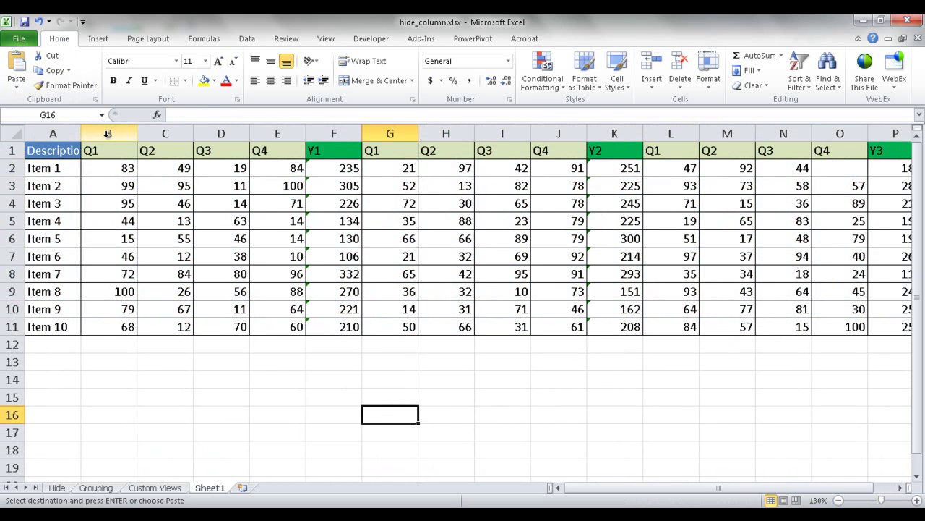
Group quarter columns B to E with Data > Group and collapse the group
left_click_drag(107, 134, 296, 130)
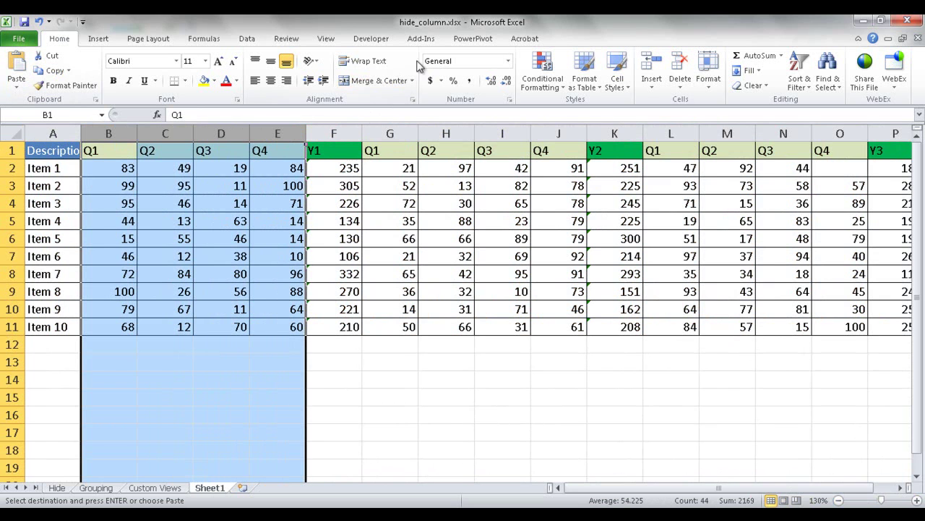
left_click(257, 41)
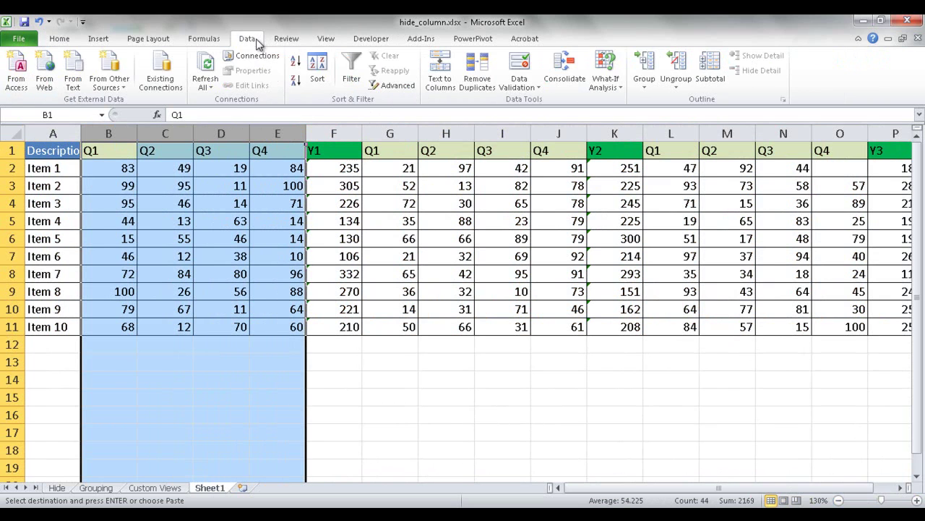
left_click(645, 65)
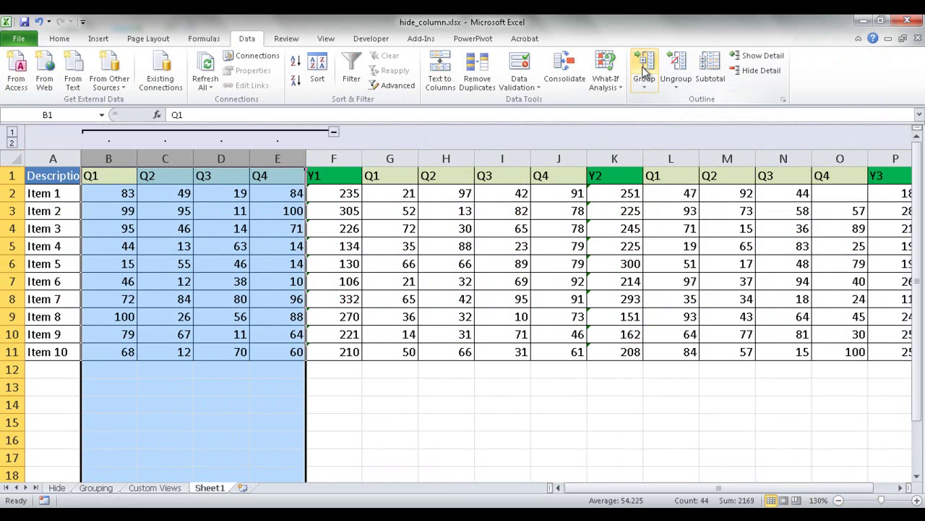
left_click(334, 132)
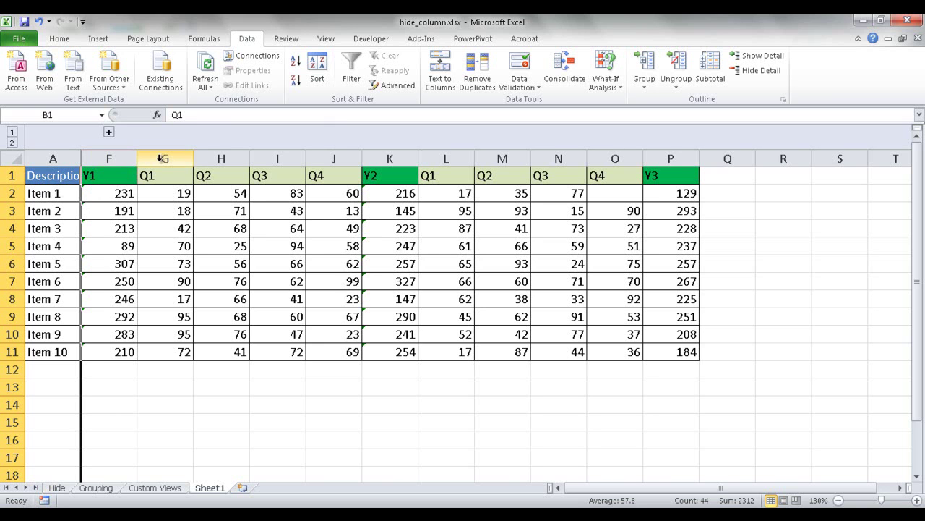
Attempt grouping two column ranges at once, then dismiss the multiple-selection warning
left_click_drag(162, 158, 327, 168)
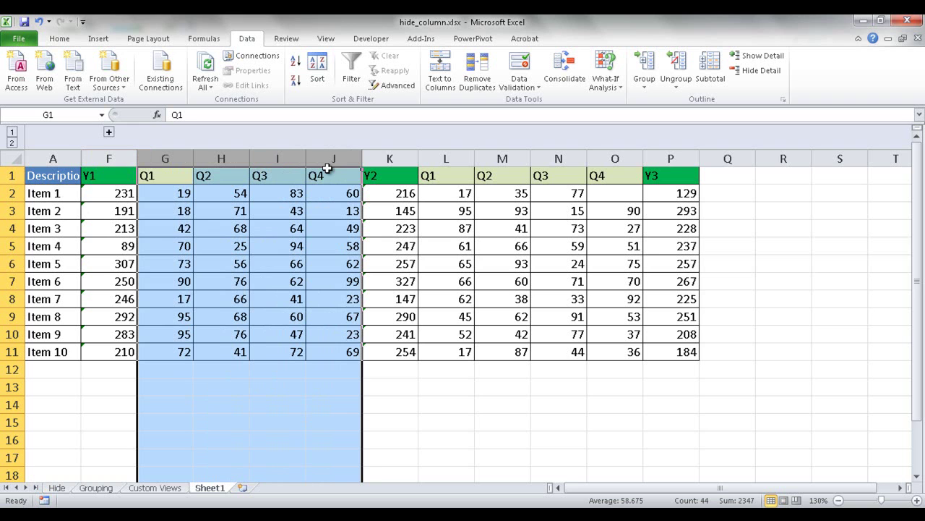
left_click_drag(443, 159, 597, 158)
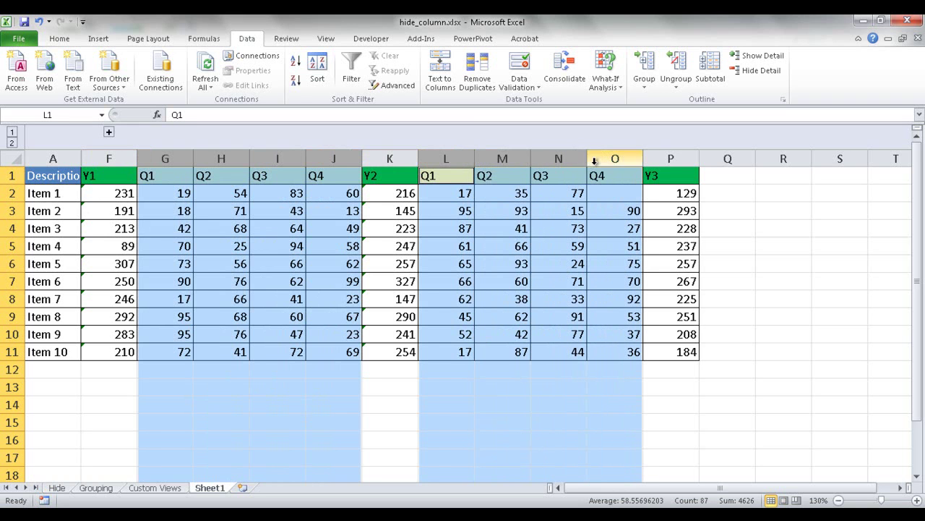
left_click(646, 70)
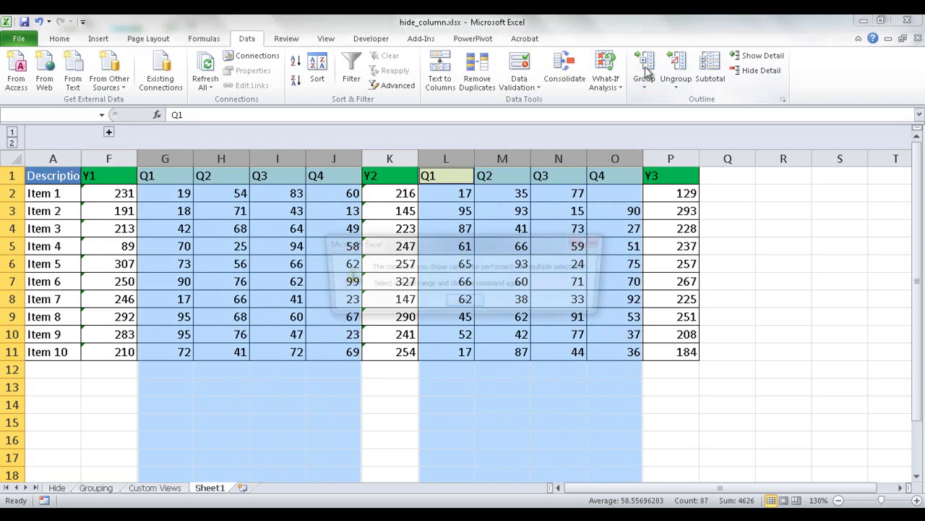
left_click(466, 304)
left_click(402, 427)
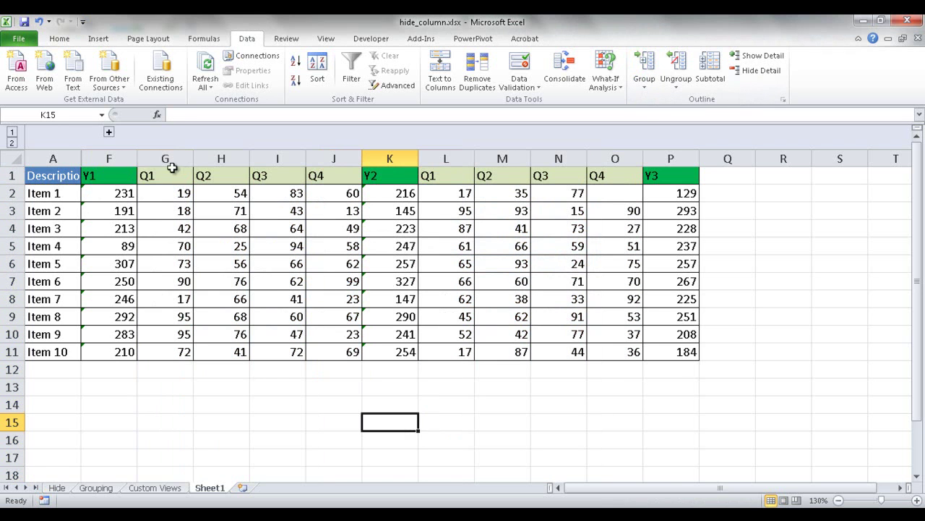
Group columns G:J and L:O separately and collapse both groups
left_click_drag(171, 162, 334, 161)
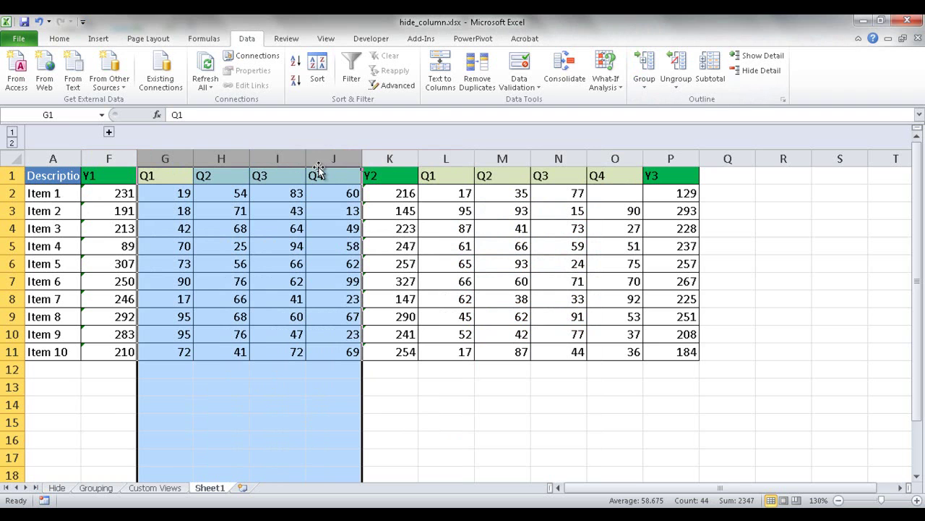
left_click(646, 61)
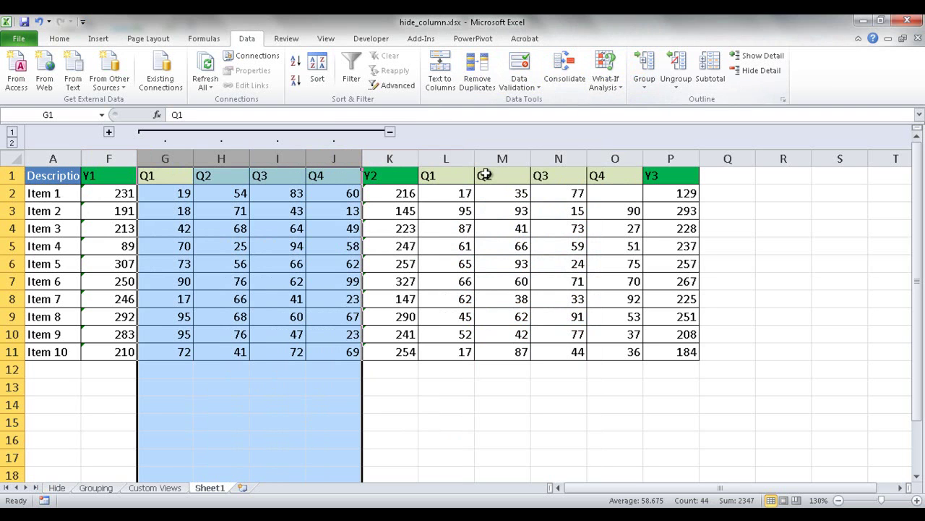
left_click_drag(451, 158, 603, 158)
left_click(647, 63)
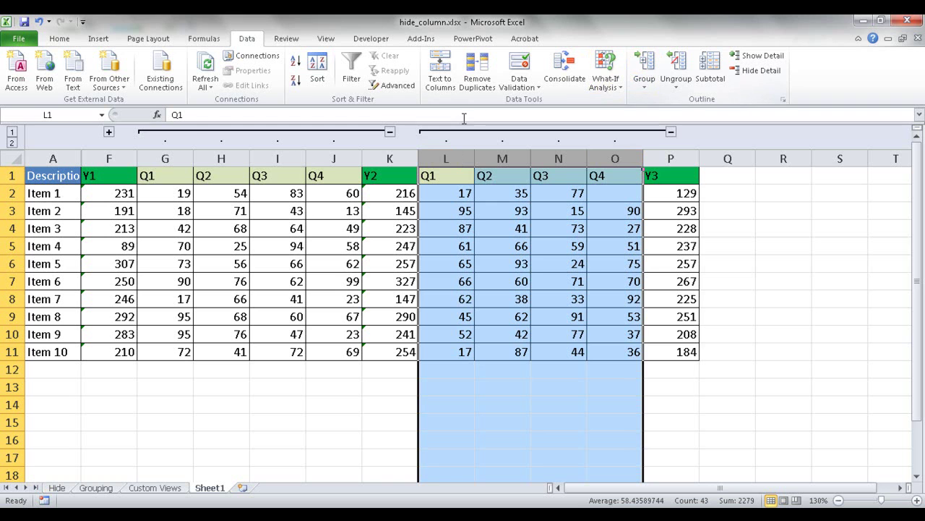
left_click(390, 132)
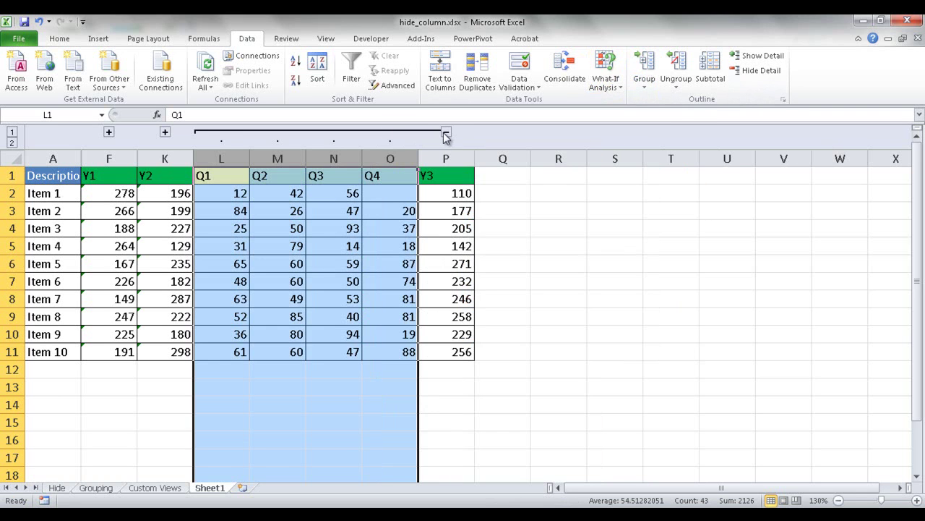
left_click(445, 131)
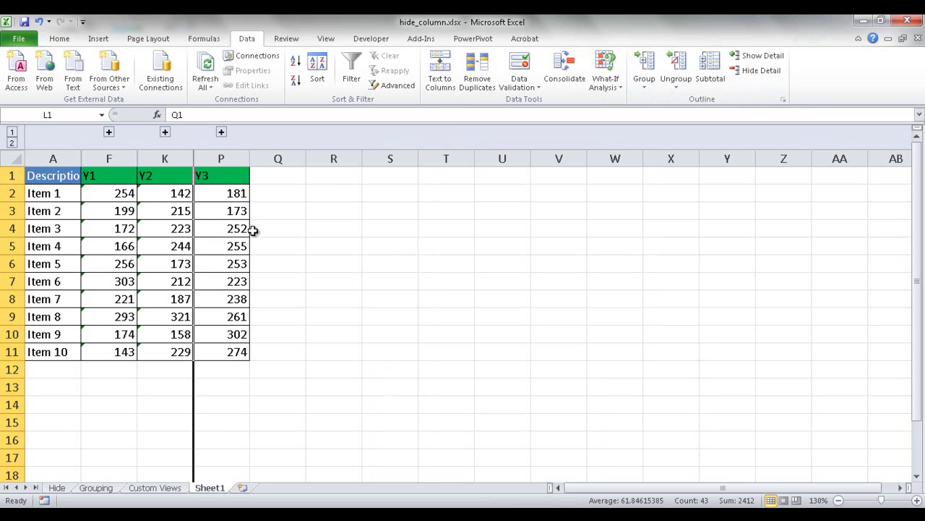
On the Custom Views sheet, apply the Year Only view, then switch back to All
left_click(155, 488)
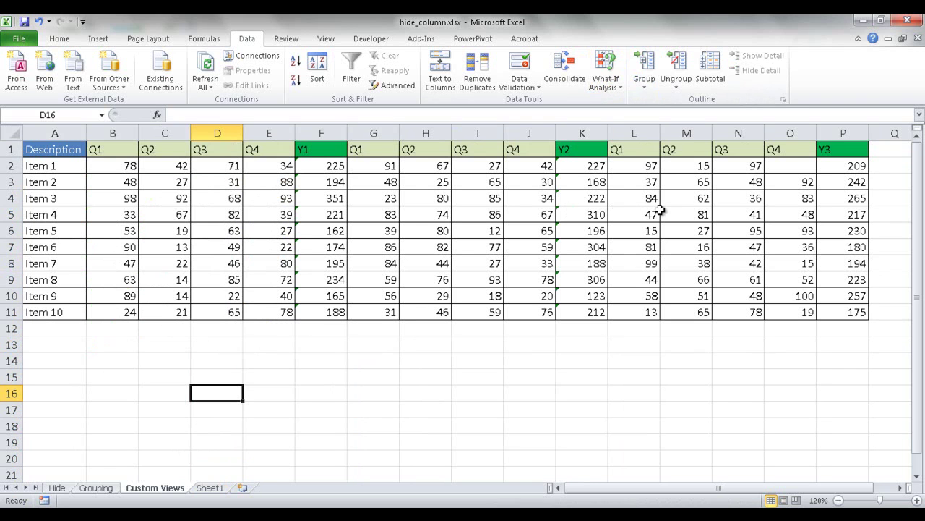
left_click(326, 39)
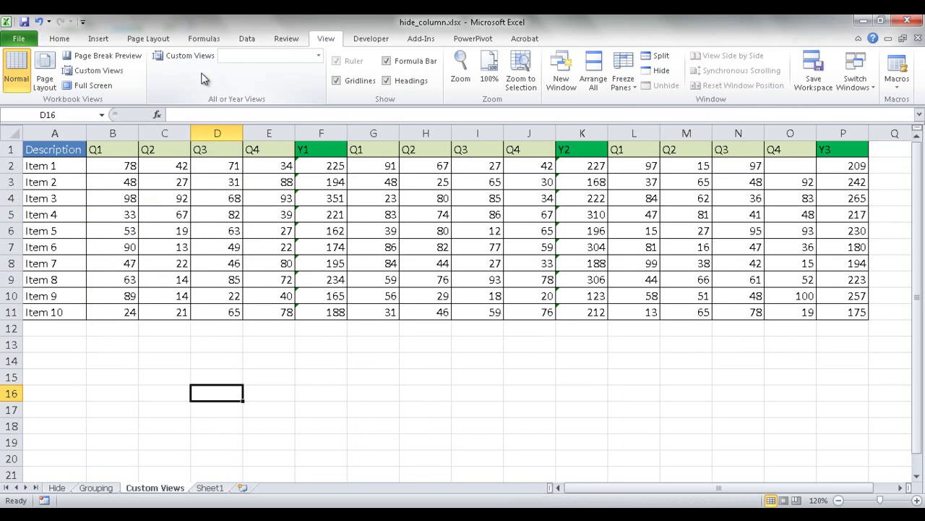
left_click(319, 57)
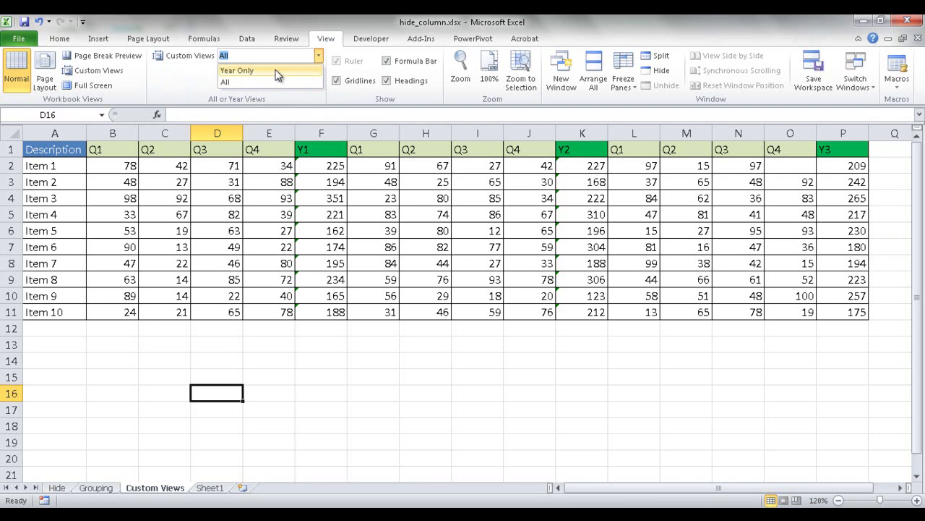
left_click(278, 71)
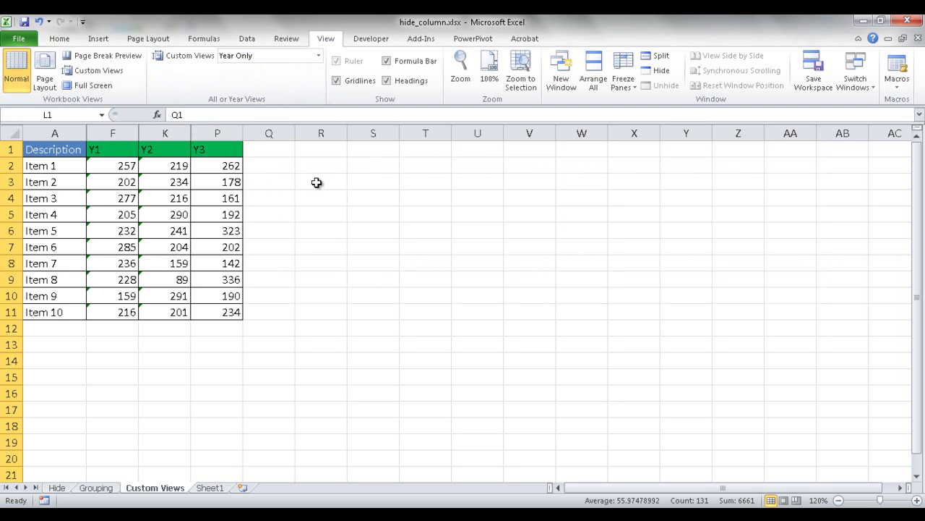
left_click(318, 55)
left_click(323, 63)
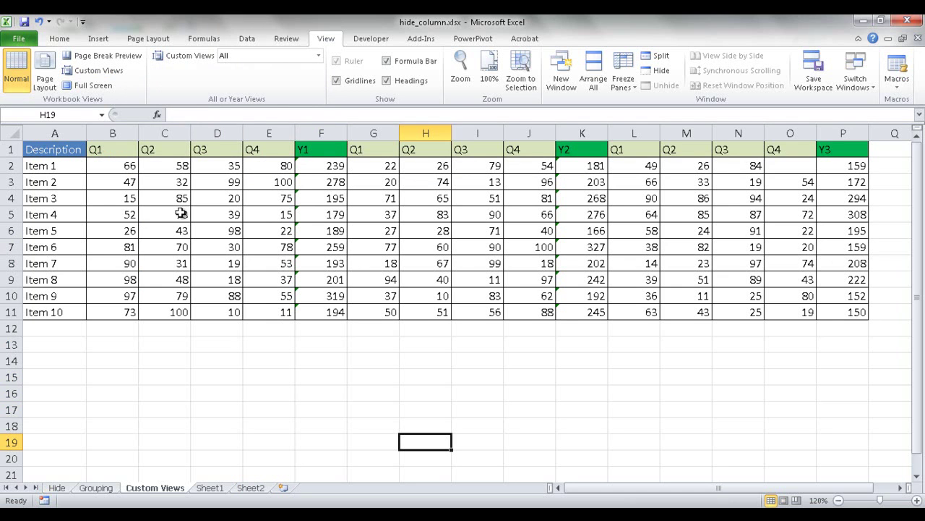
Copy the sales table from D5 and paste it into a new workbook, Book1
left_click(233, 217)
key("ctrl+a")
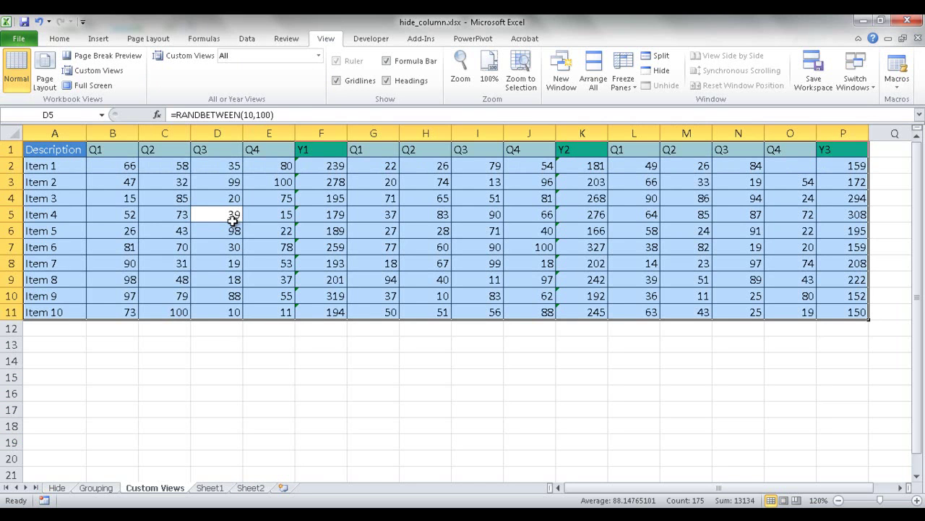
key("ctrl+c")
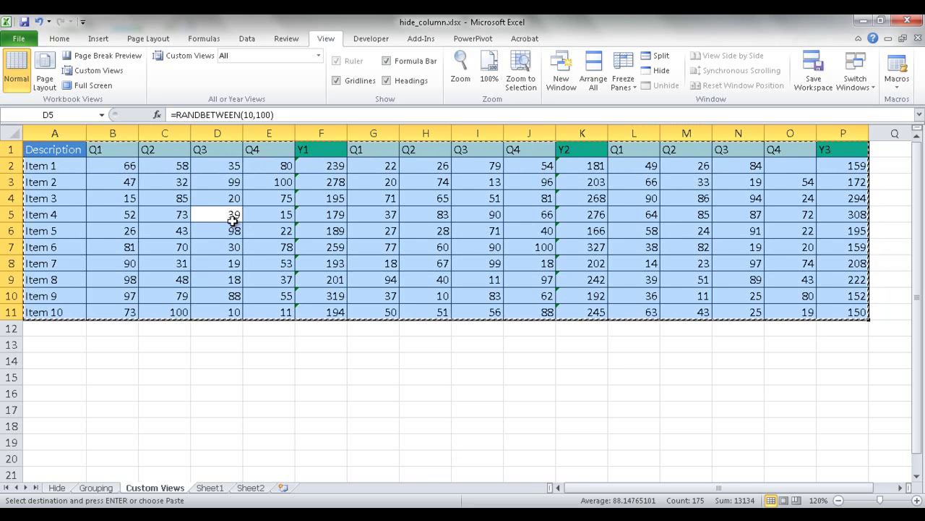
key("ctrl+n")
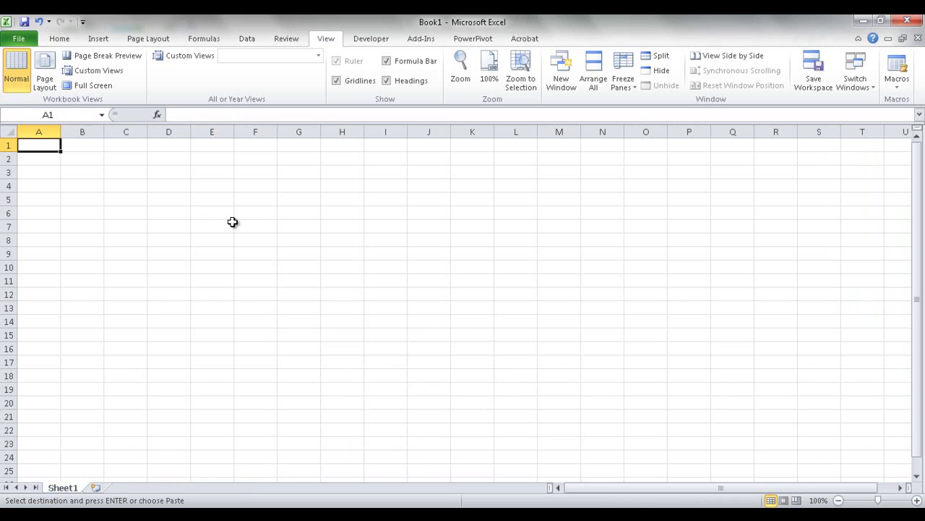
key("ctrl+v")
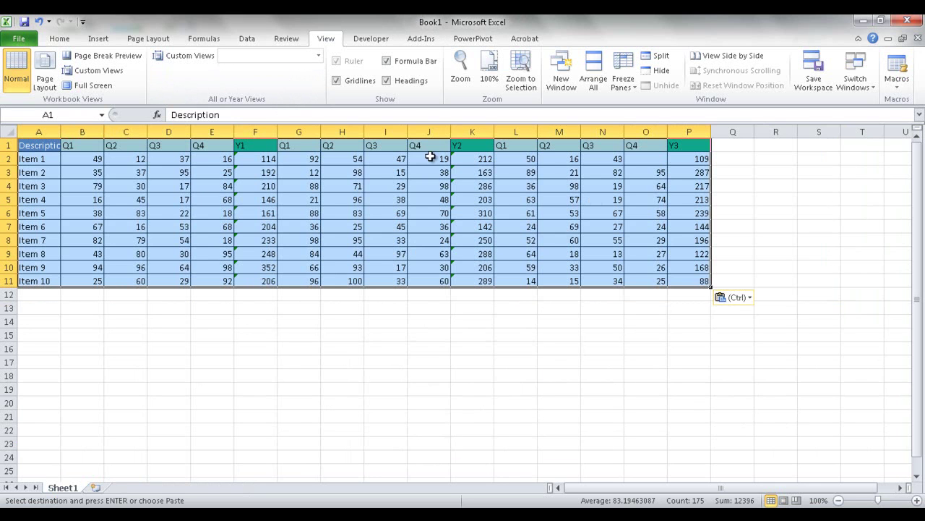
Switch between hide_column.xlsx and Book1, then zoom Book1 to 120% and deselect
left_click(313, 515)
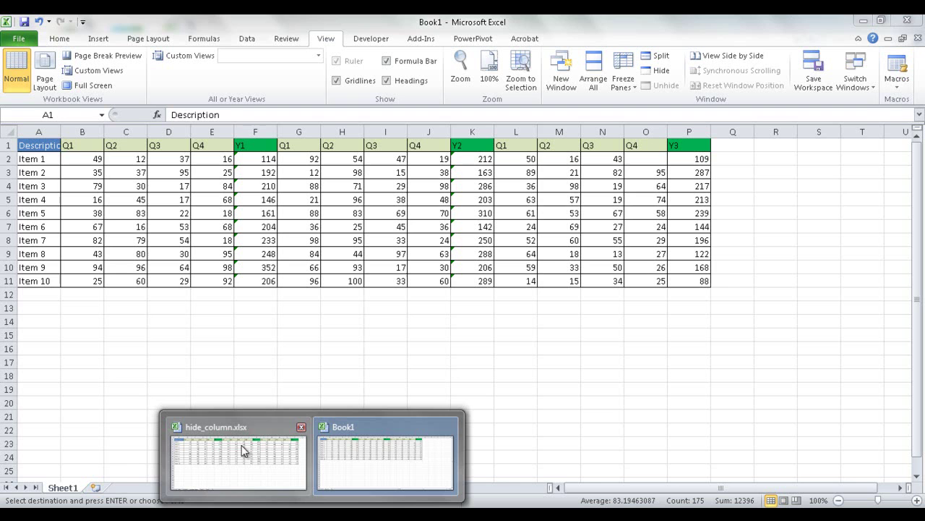
left_click(220, 433)
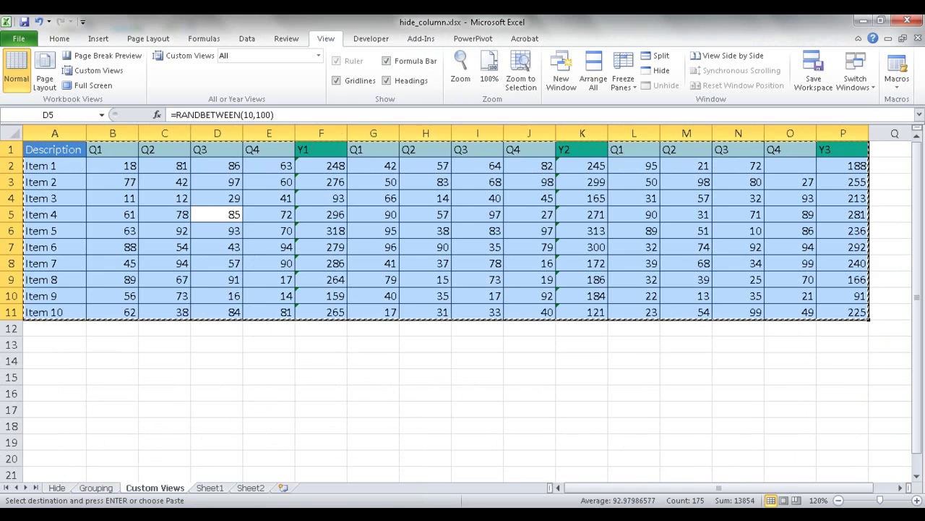
left_click(385, 452)
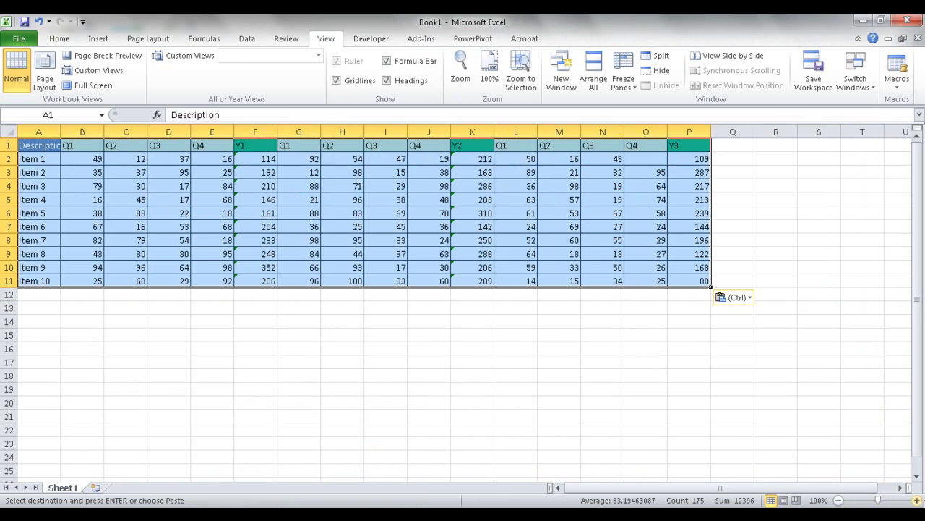
left_click(919, 501)
left_click(918, 500)
left_click(499, 406)
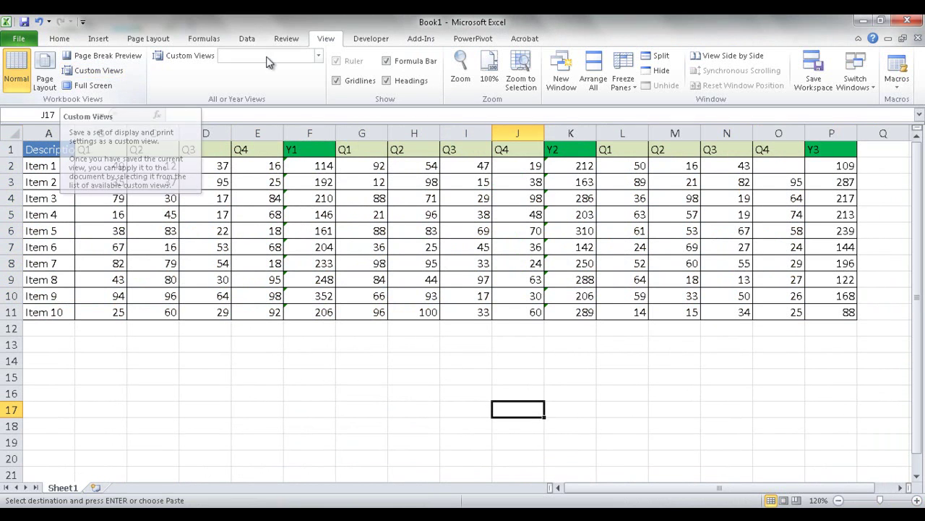
Add a custom view named 'all' through View > Custom Views
left_click(98, 70)
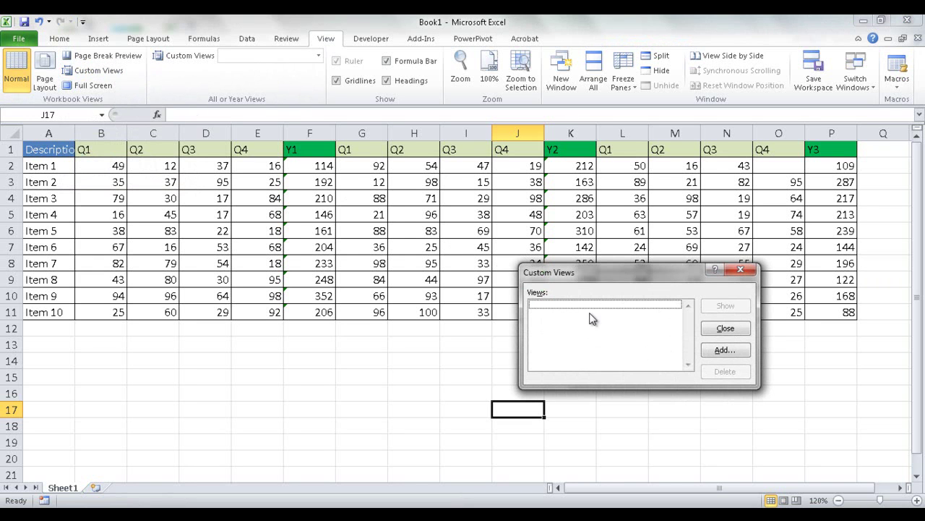
left_click(719, 350)
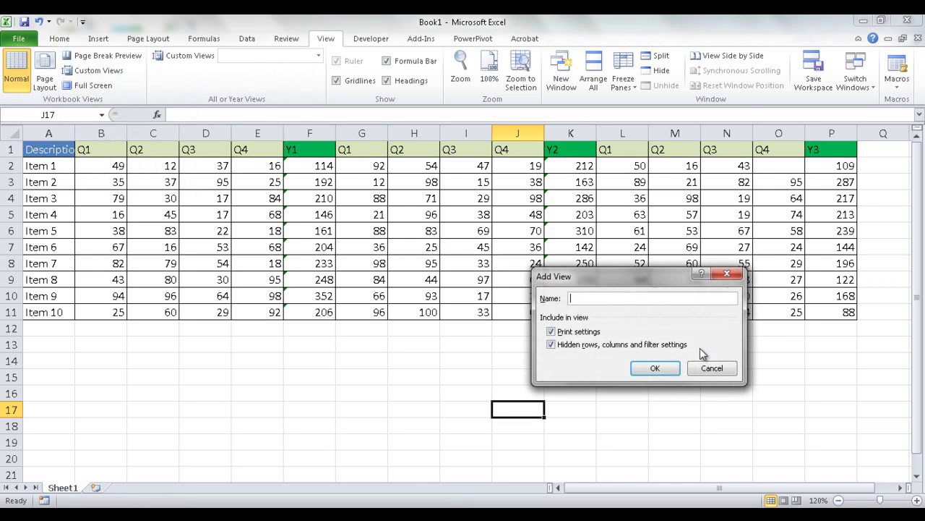
type("all")
left_click(654, 368)
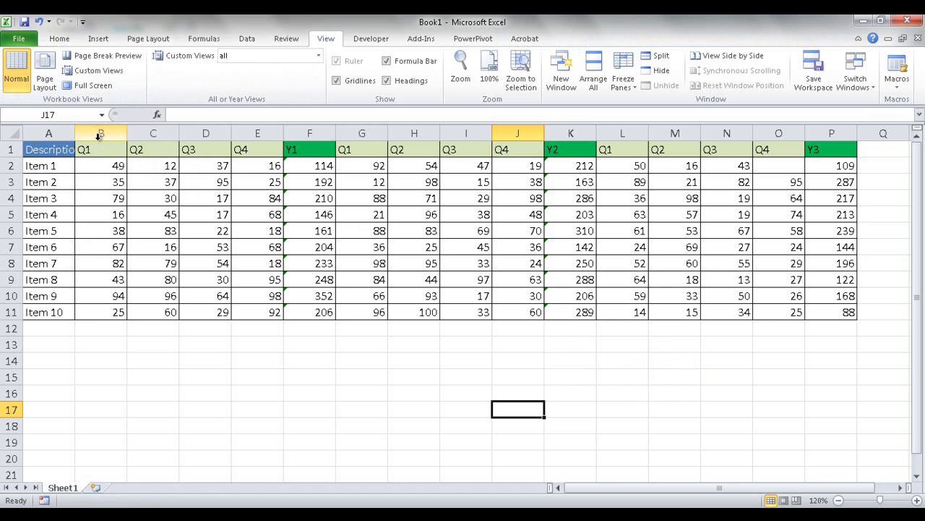
Select quarter columns B:E, G:J and L:O together and hide them
left_click_drag(100, 133, 246, 134)
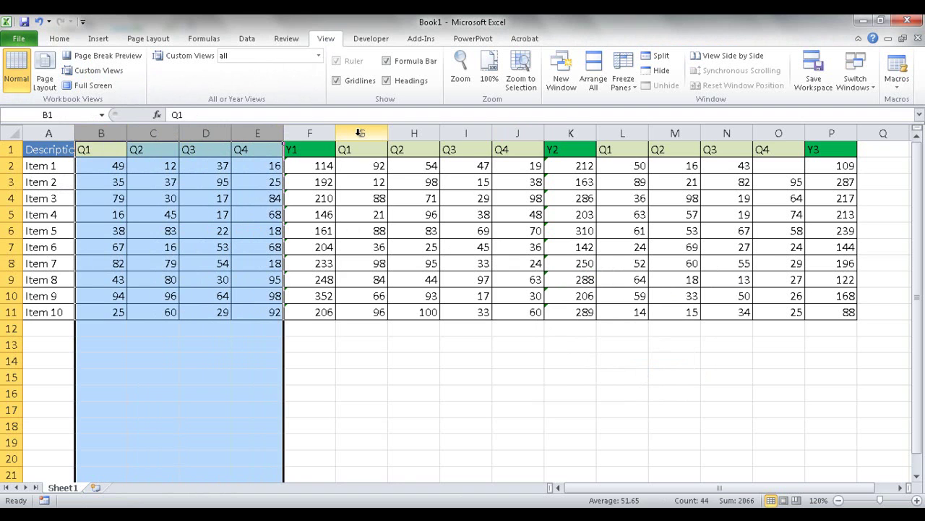
left_click_drag(360, 133, 519, 134)
left_click_drag(615, 132, 767, 130)
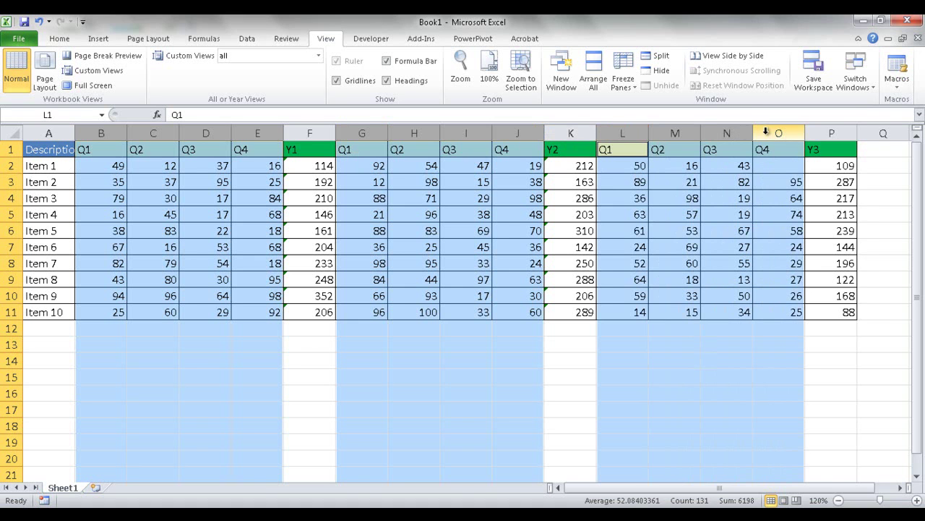
right_click(767, 132)
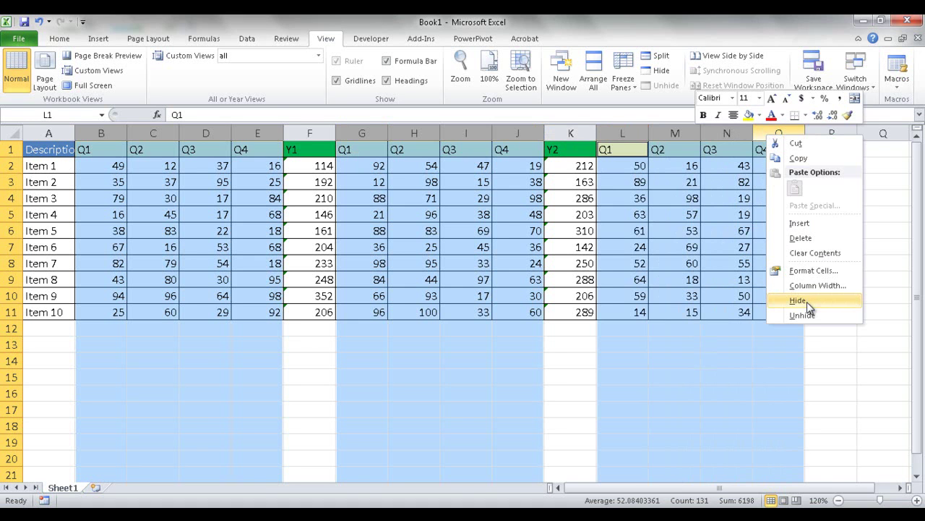
left_click(799, 301)
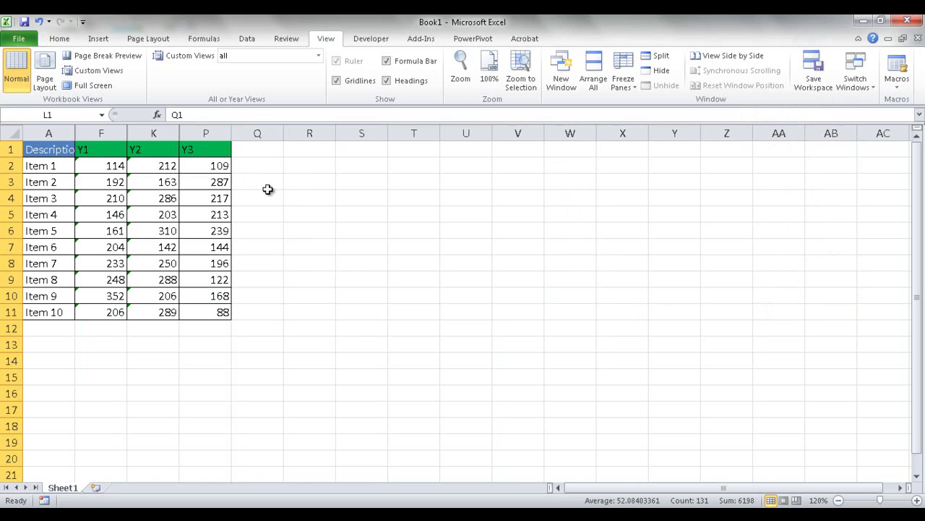
Add a 'year-only' custom view keeping hidden columns, then check it in the views list
left_click(99, 71)
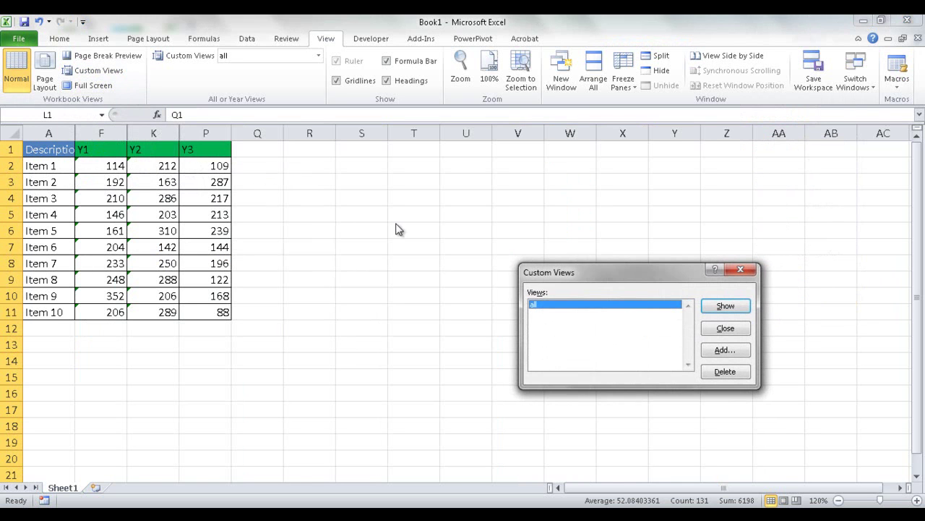
left_click(733, 351)
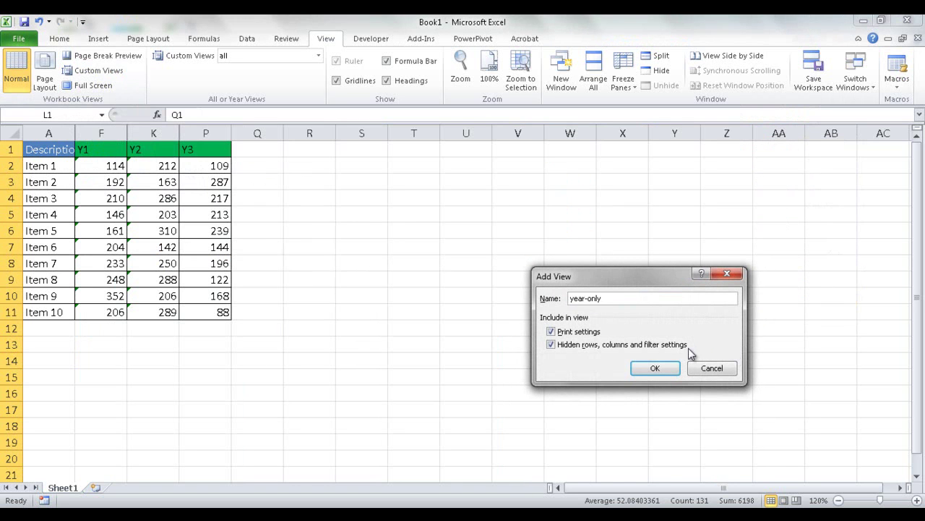
left_click(662, 368)
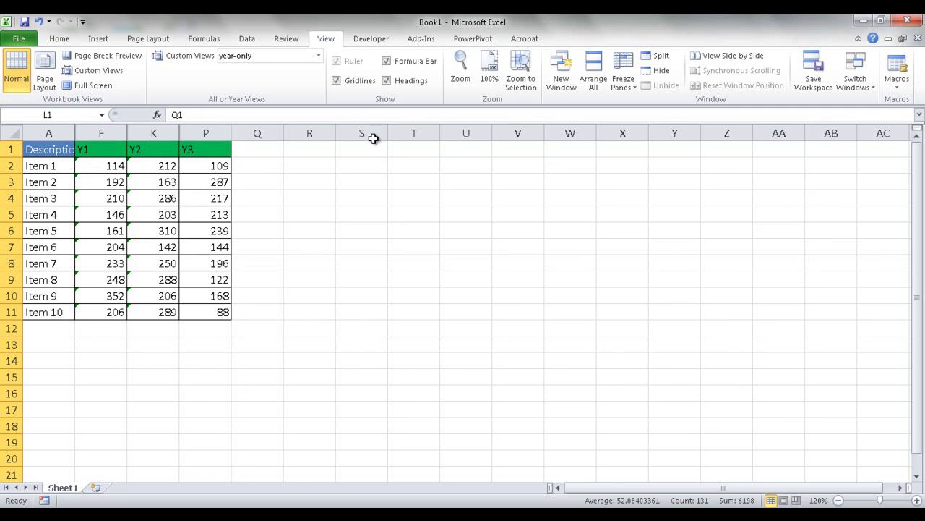
left_click(319, 56)
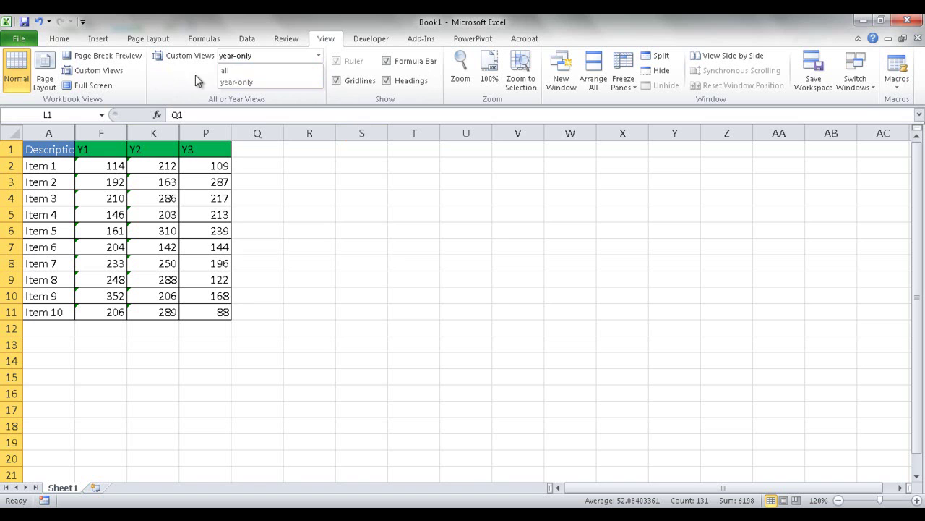
left_click(224, 79)
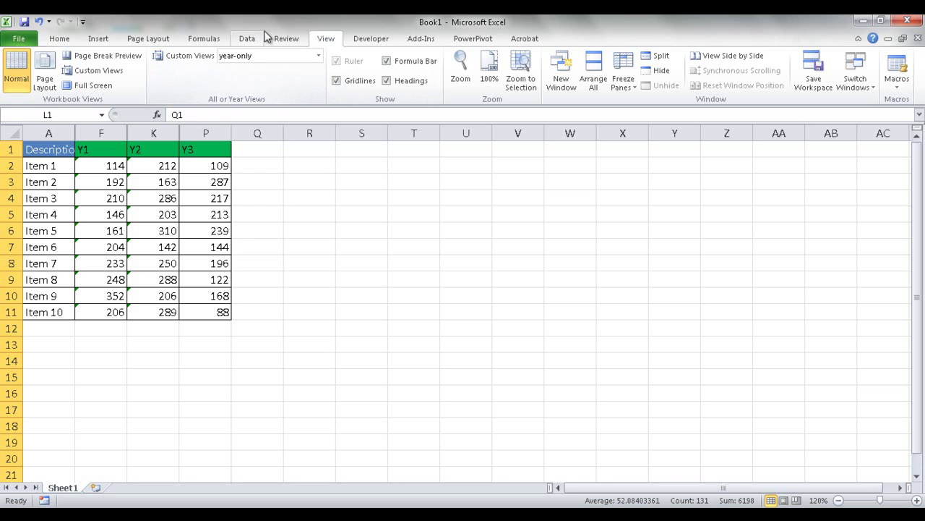
Reset all ribbon customizations in Customize the Ribbon, confirm, and check the View tab
right_click(289, 40)
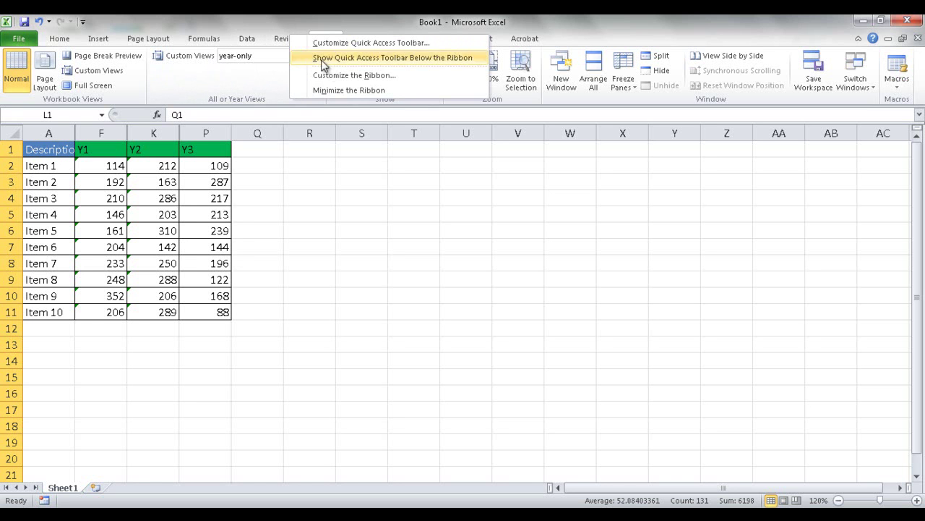
left_click(341, 75)
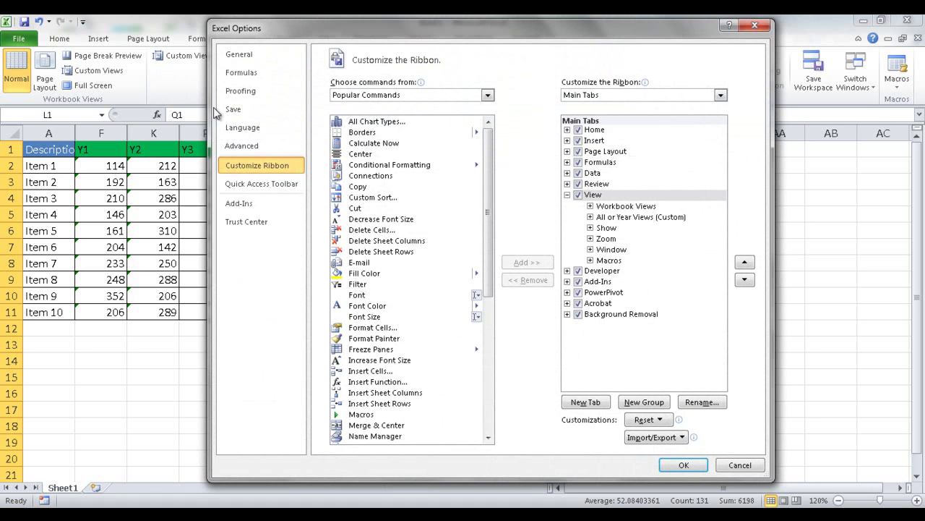
left_click(647, 420)
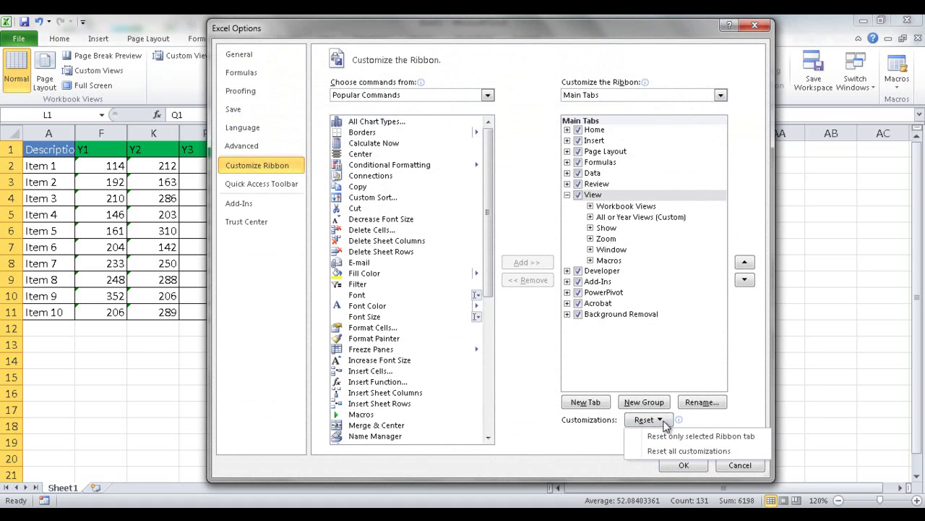
left_click(678, 451)
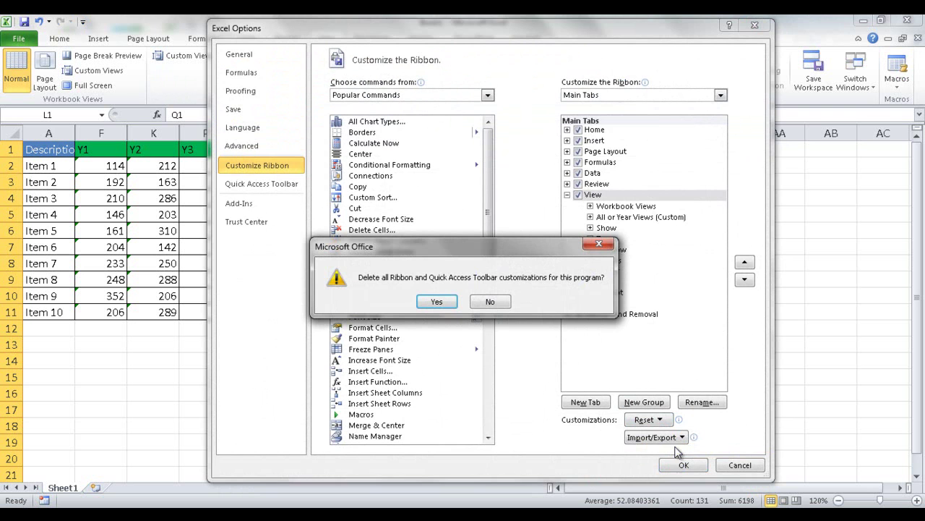
left_click(437, 303)
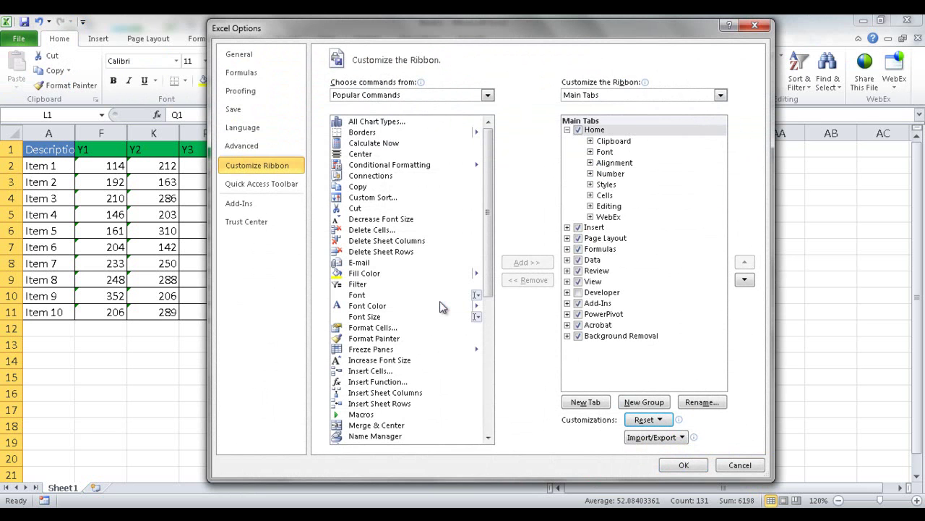
left_click(695, 467)
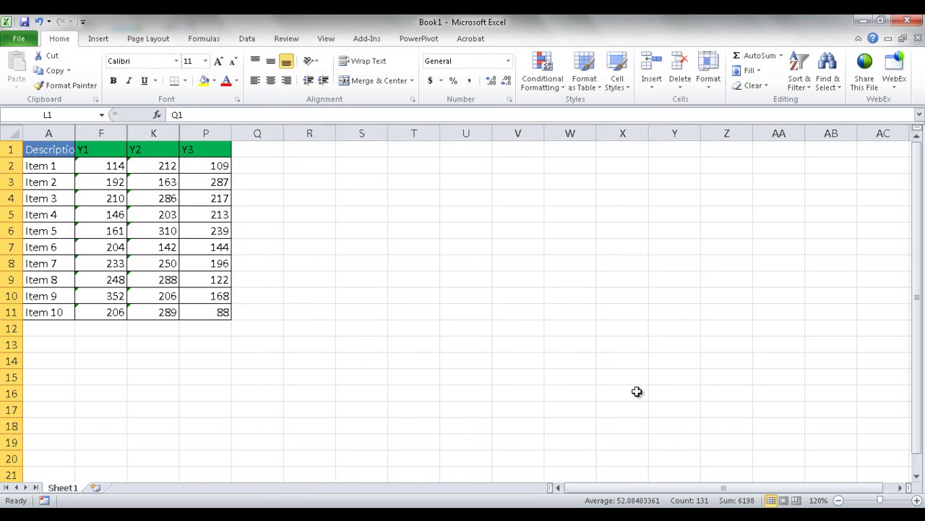
left_click(326, 38)
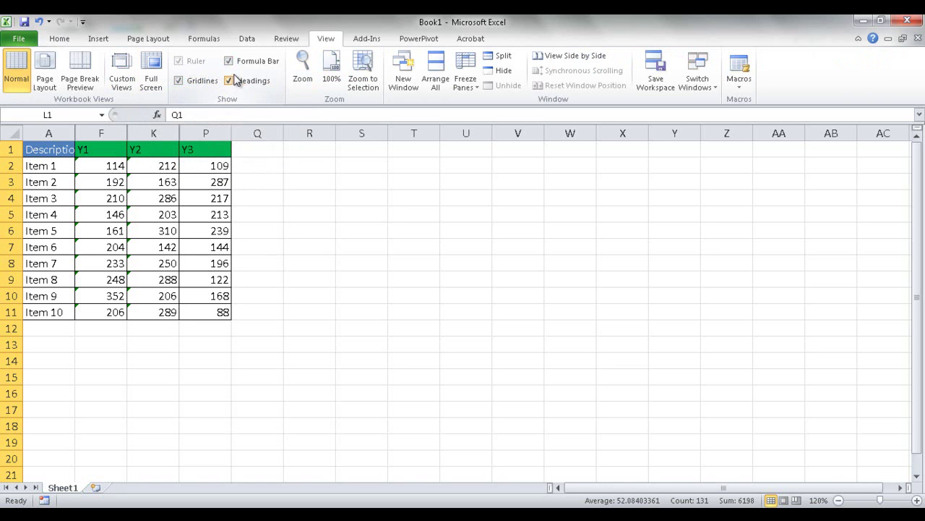
Create a new View-tab group in Customize the Ribbon and rename it 'Custom View'
right_click(328, 39)
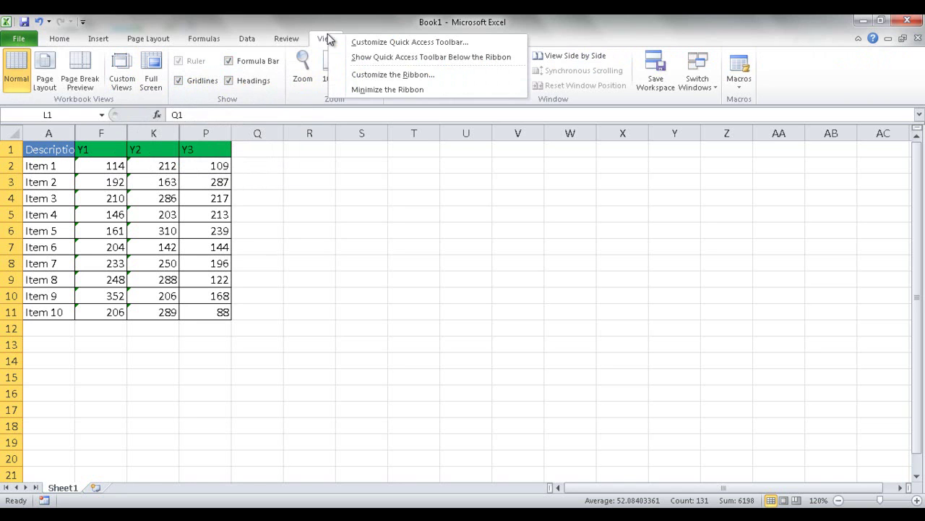
left_click(380, 75)
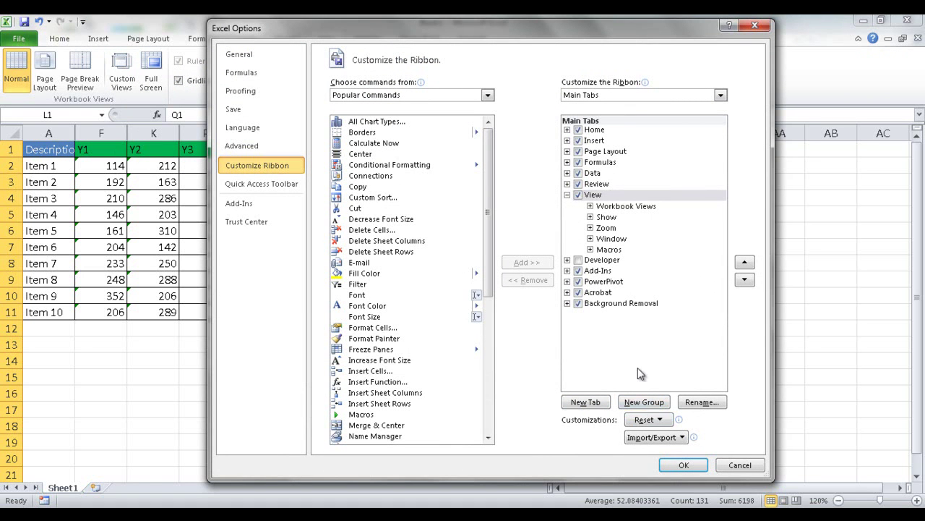
left_click(638, 403)
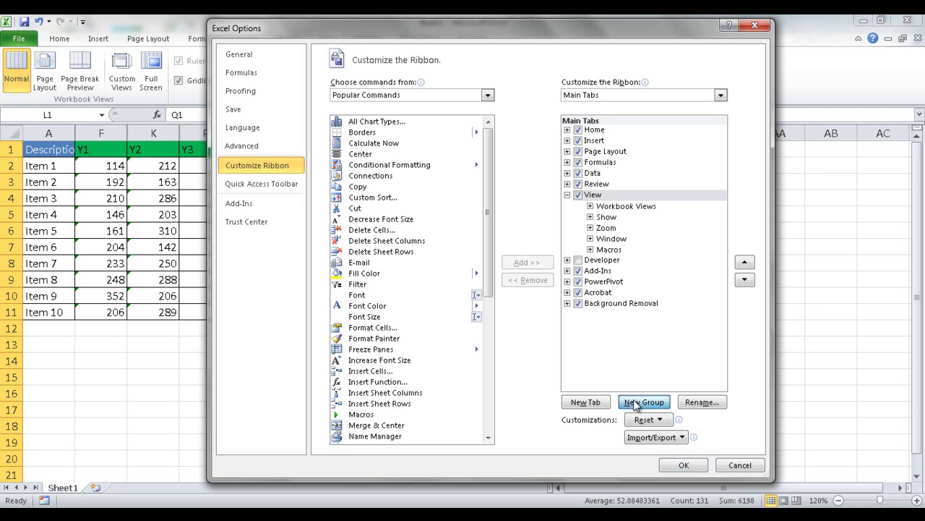
left_click(700, 404)
type("Custo")
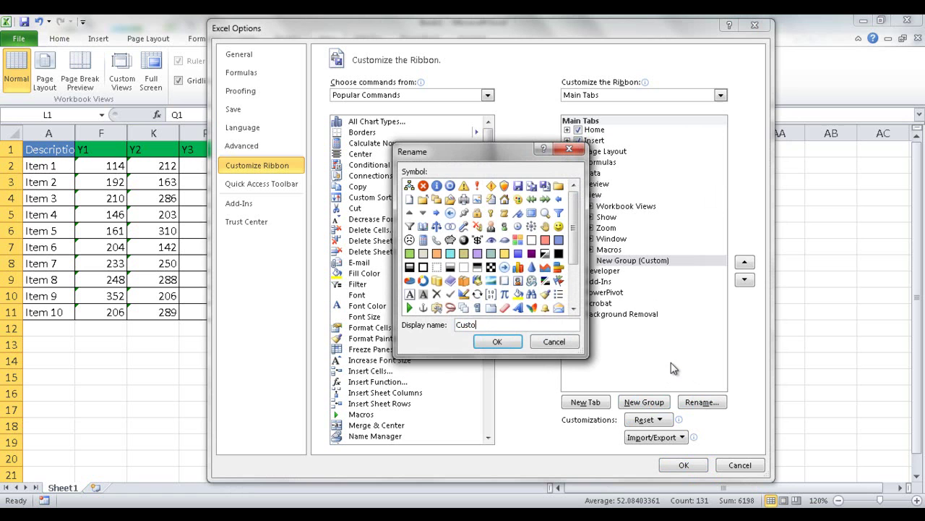
type("m View")
left_click(496, 342)
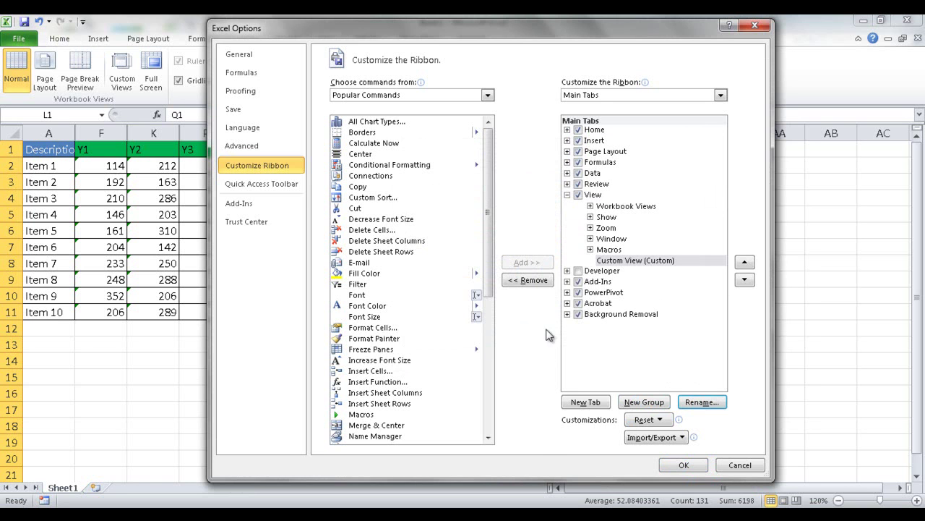
left_click(648, 263)
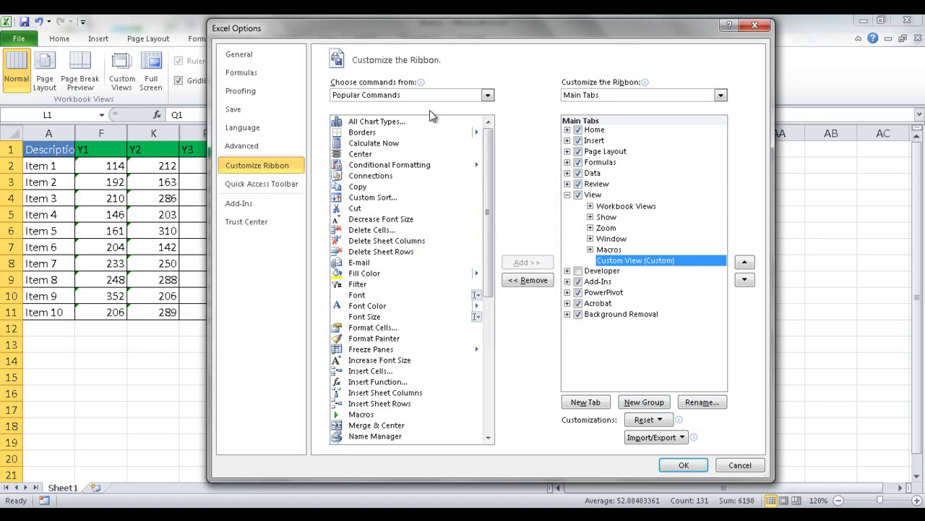
Add Custom Views from Commands Not in the Ribbon to the Custom View group and apply
left_click(453, 95)
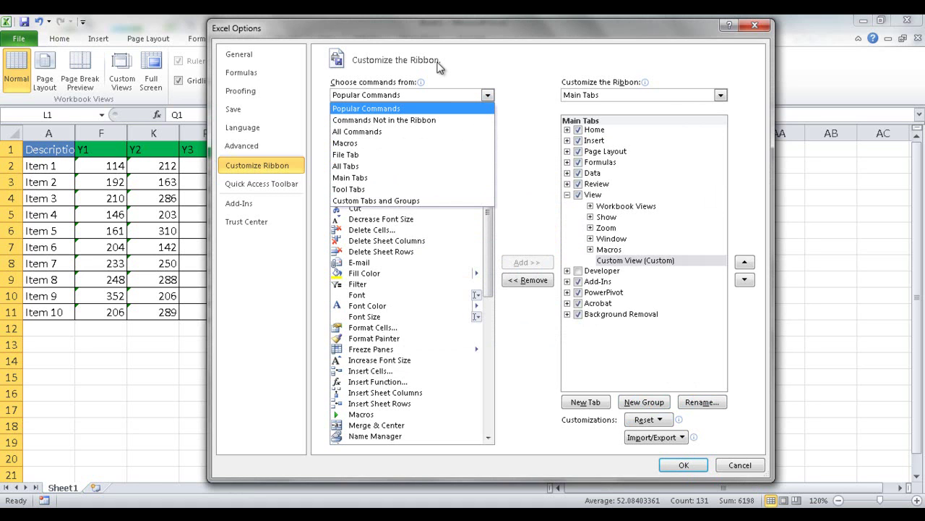
left_click(411, 120)
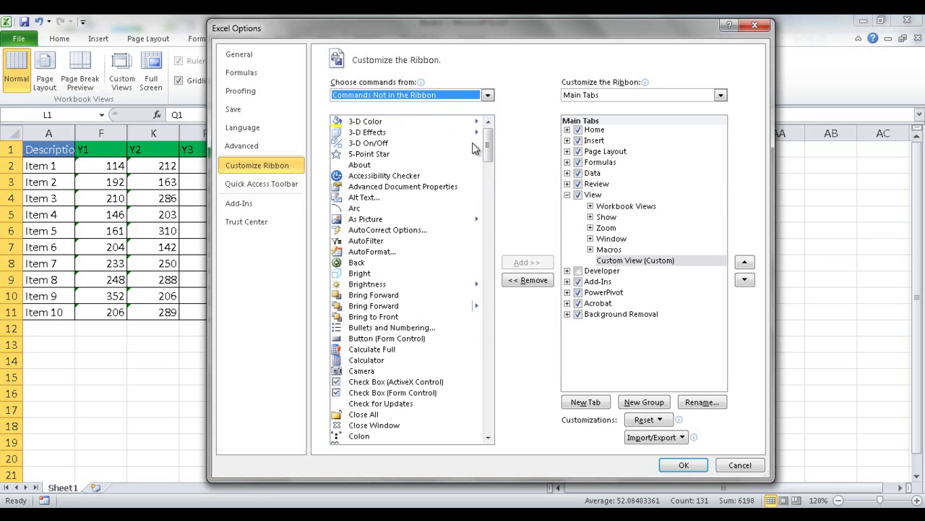
left_click_drag(489, 147, 494, 192)
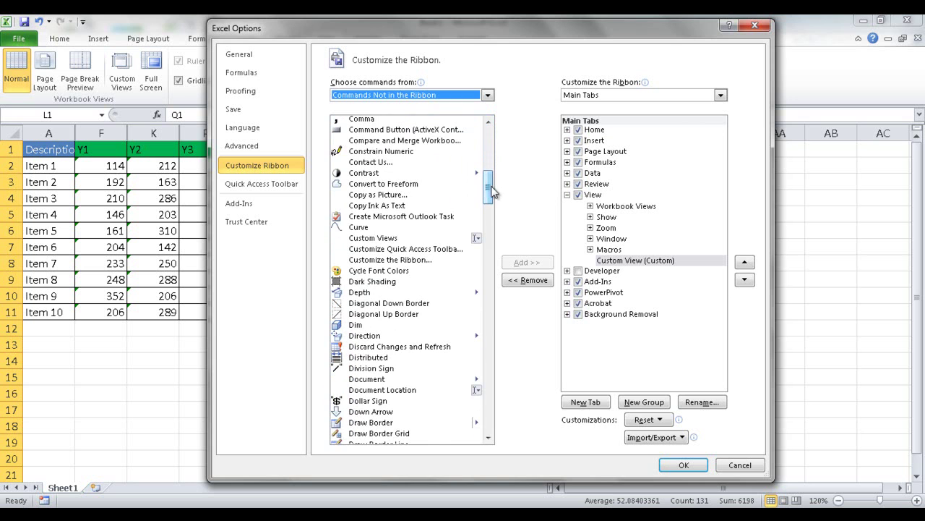
left_click(388, 240)
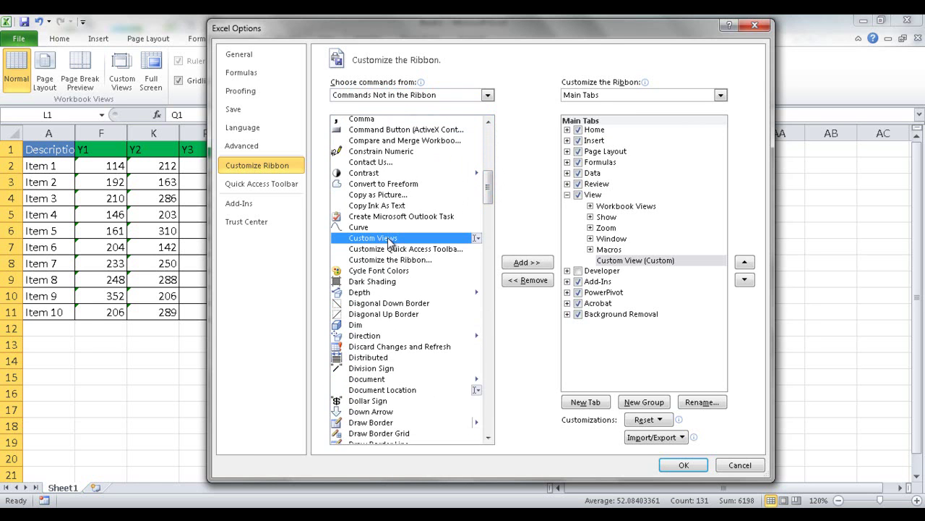
left_click(538, 263)
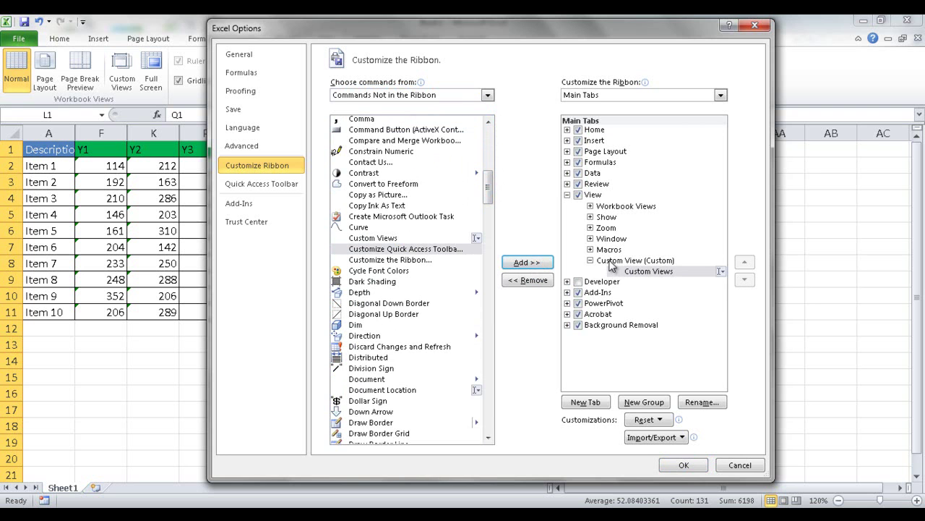
left_click(685, 465)
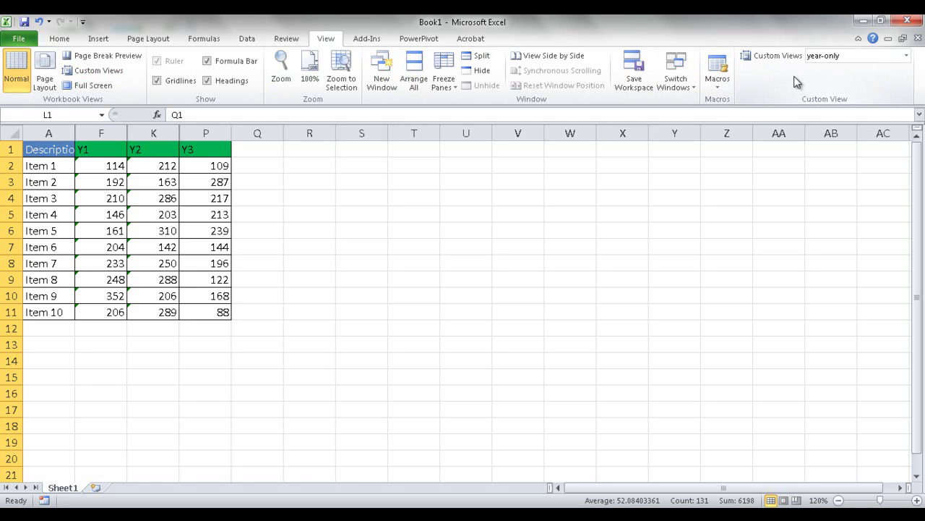
Apply the 'all' custom view to reveal every quarter column, then return to 'year-only'
left_click(908, 62)
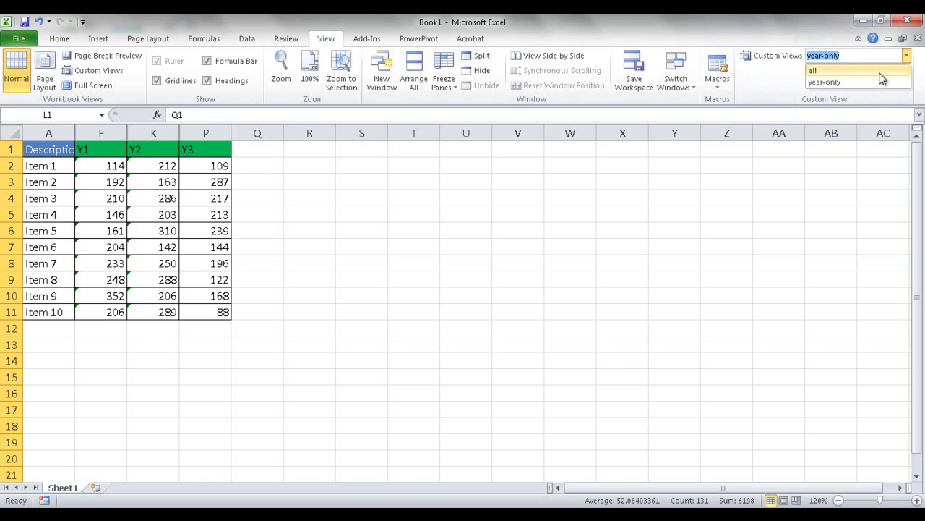
left_click(888, 70)
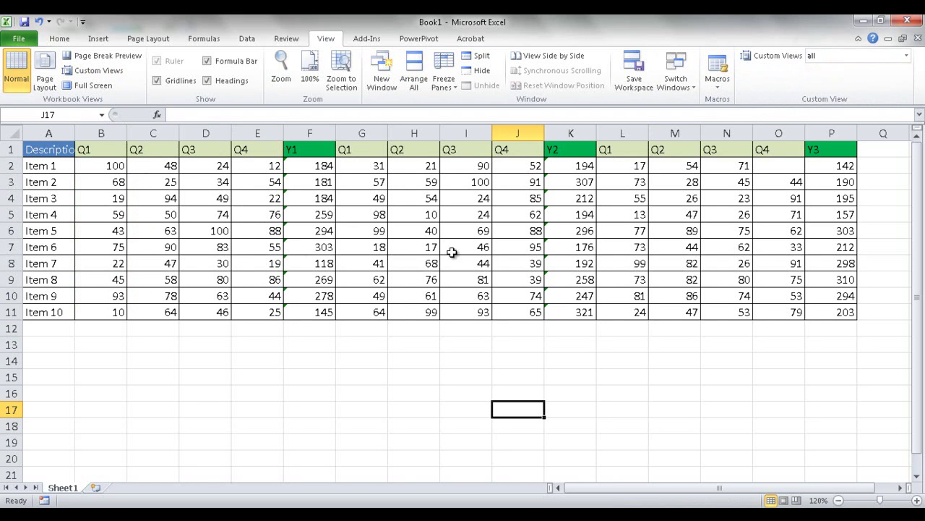
left_click(907, 56)
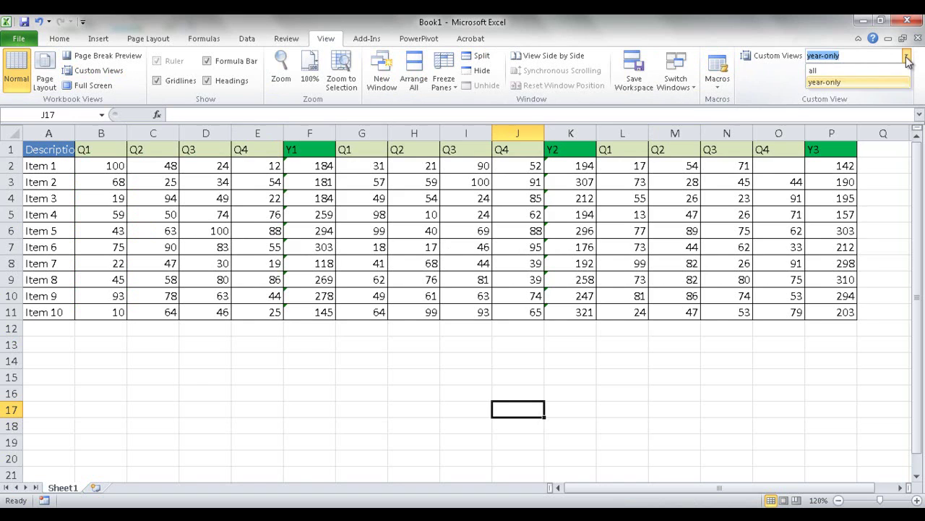
left_click(867, 84)
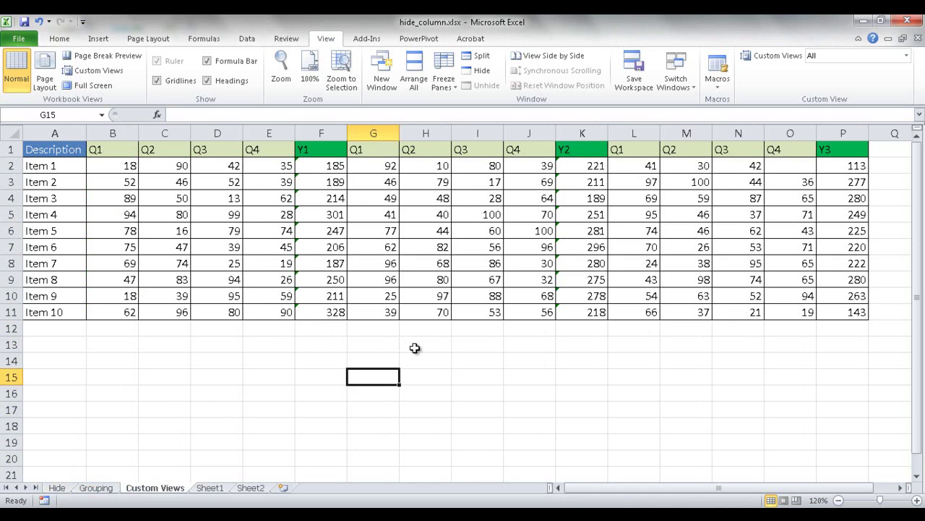
Move through the Grouping sheet to the Hide sheet, leaving column D (Q3) unhidden
left_click(107, 488)
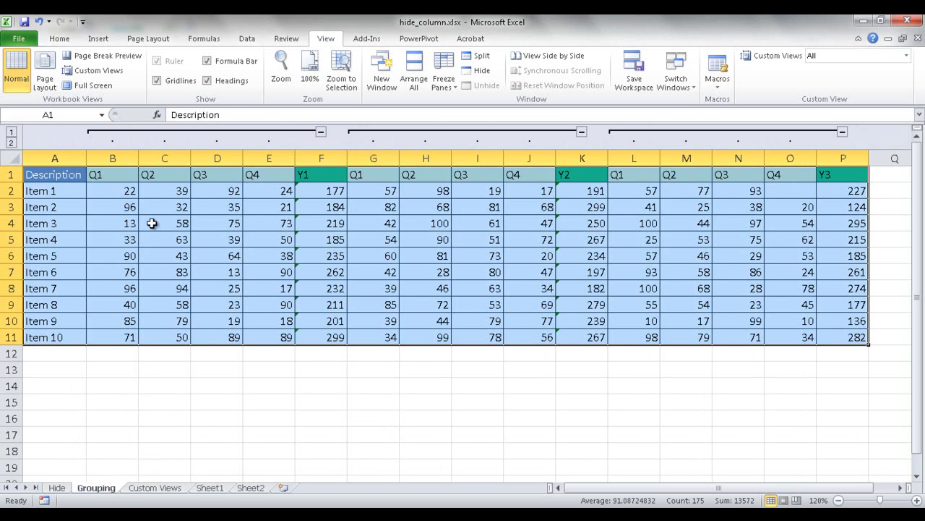
left_click(62, 487)
right_click(232, 131)
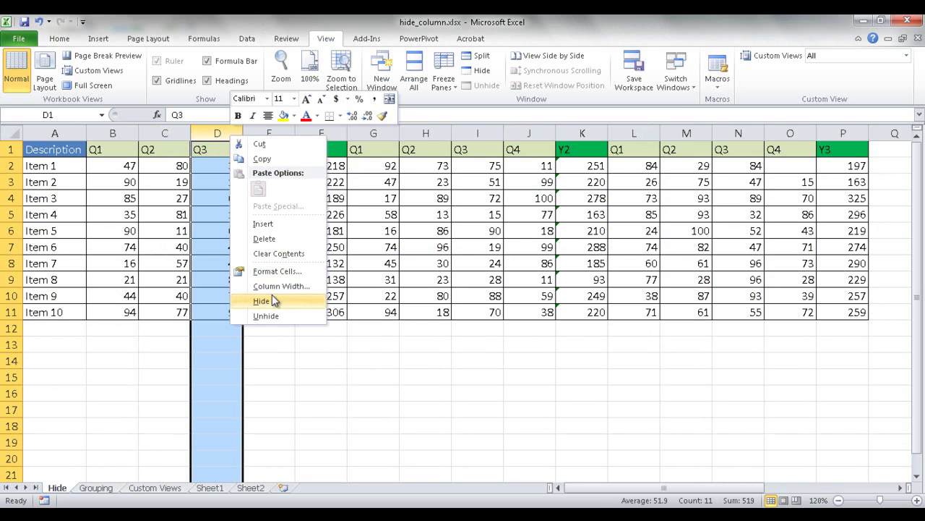
key("Escape")
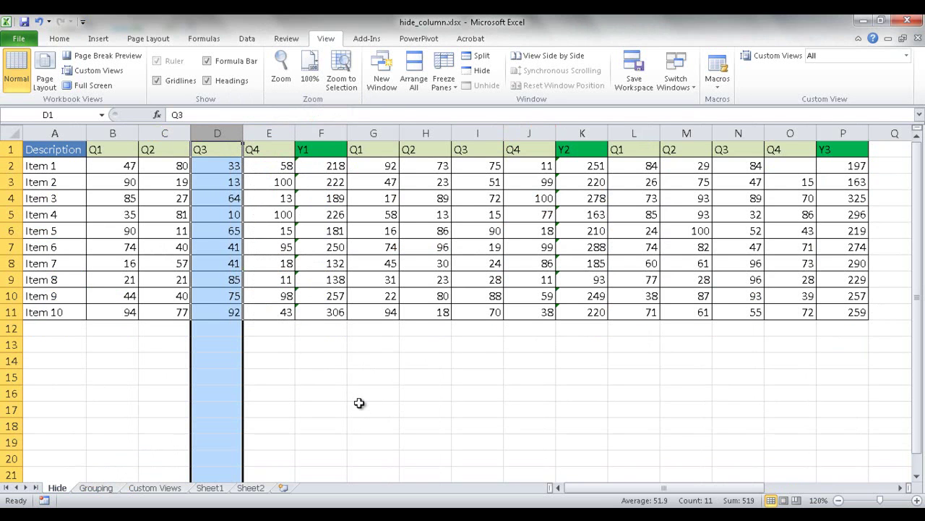